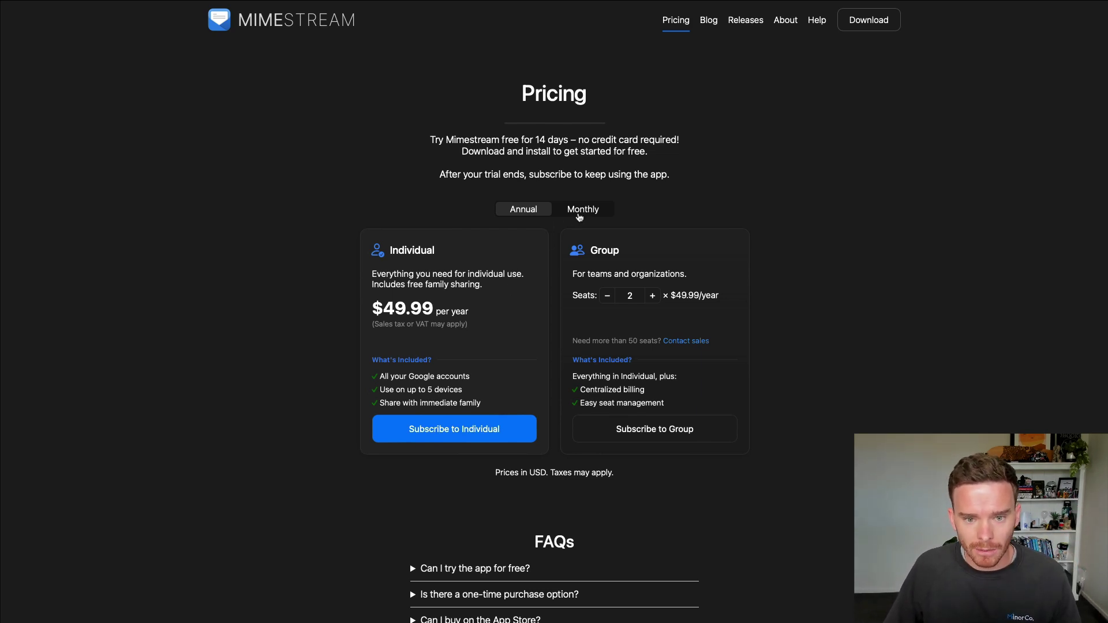
# Step: View Mimestream's monthly subscription prices, then visit the About page about the company and founder
pyautogui.click(580, 212)
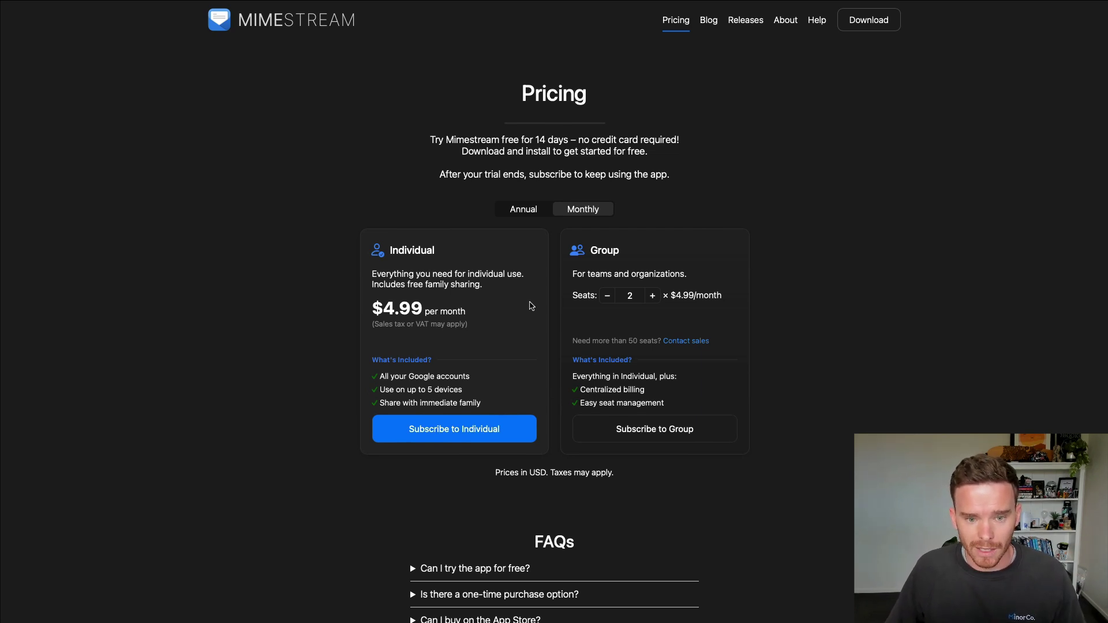
pyautogui.click(780, 23)
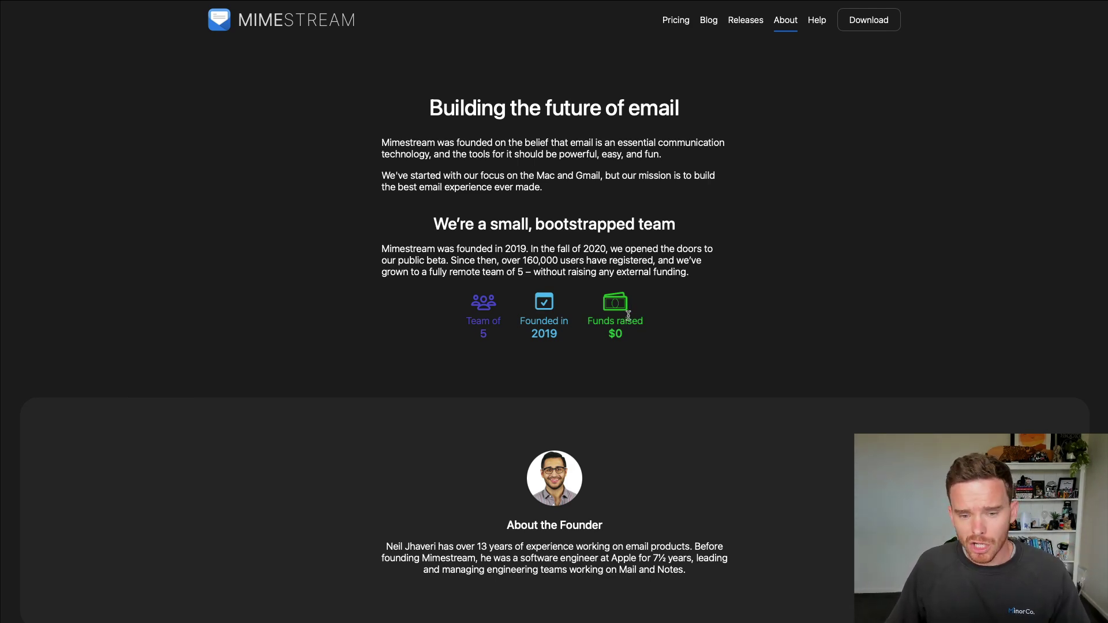
pyautogui.scroll(-1, 816, 148)
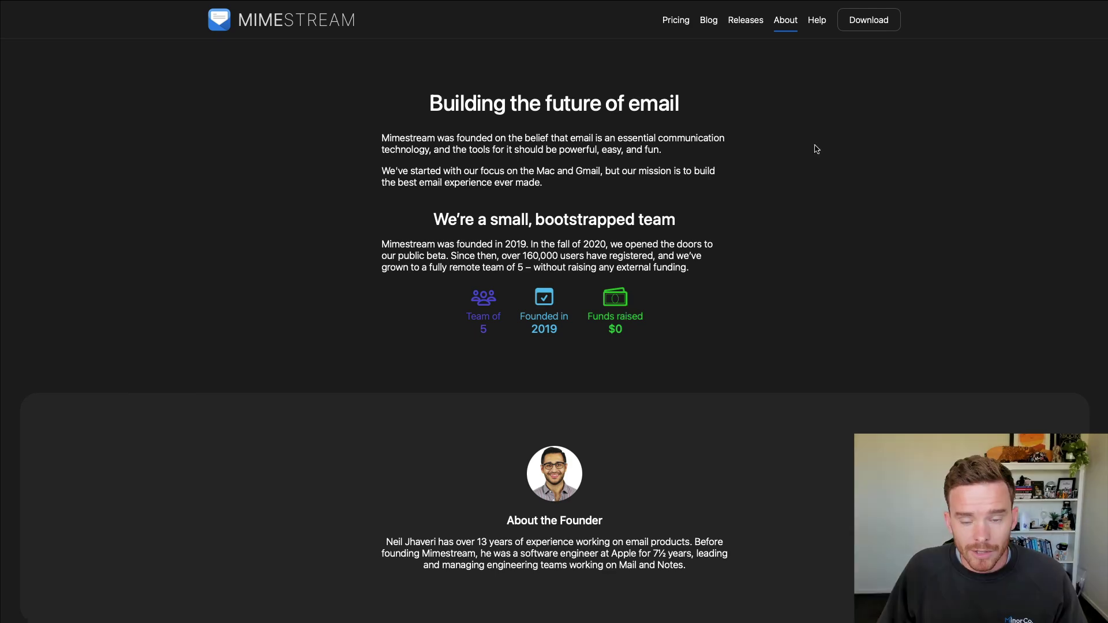
# Step: Return to the Mimestream home page and download the free trial app
pyautogui.click(247, 19)
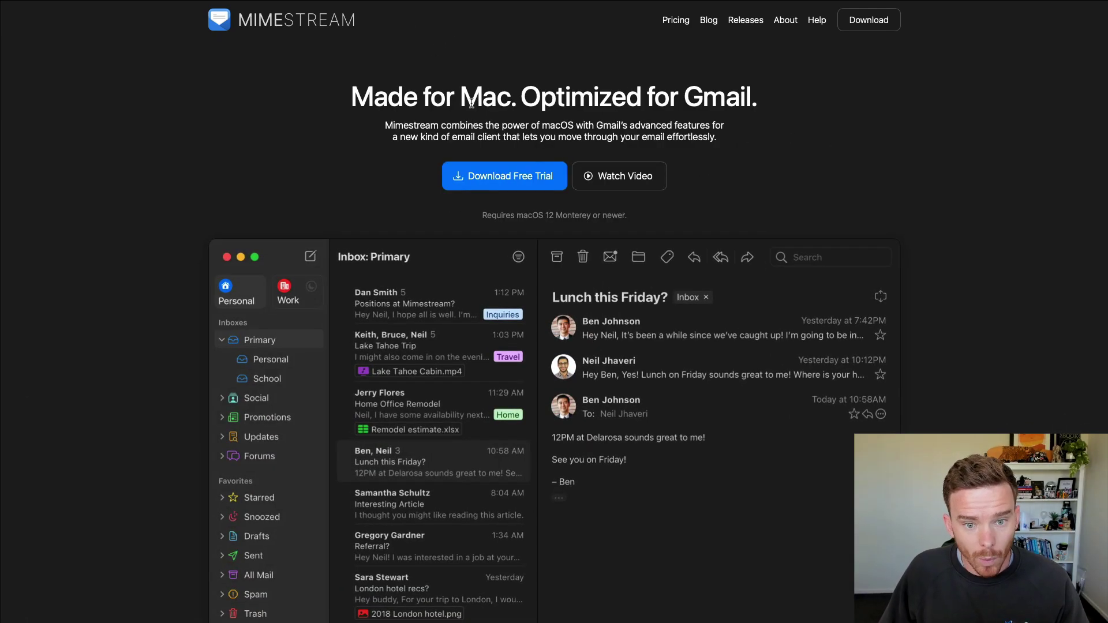
pyautogui.click(875, 32)
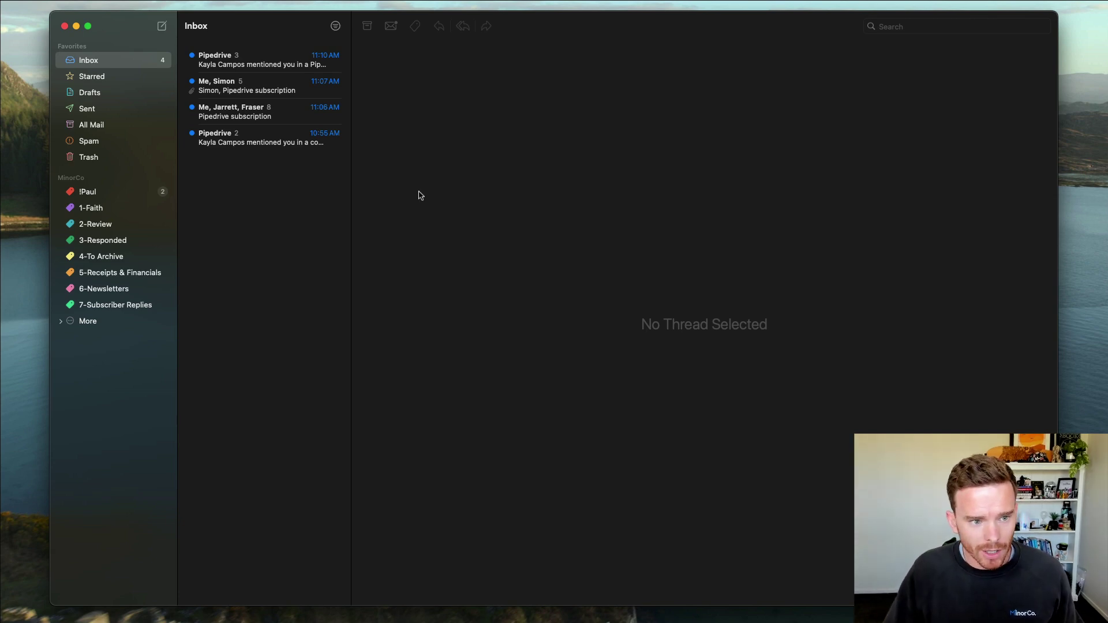
# Step: Open Settings with Cmd+, and show the MinorCo account's Account Information tab
pyautogui.press('super+comma')
pyautogui.moveTo(206, 162); pyautogui.dragTo(502, 137)
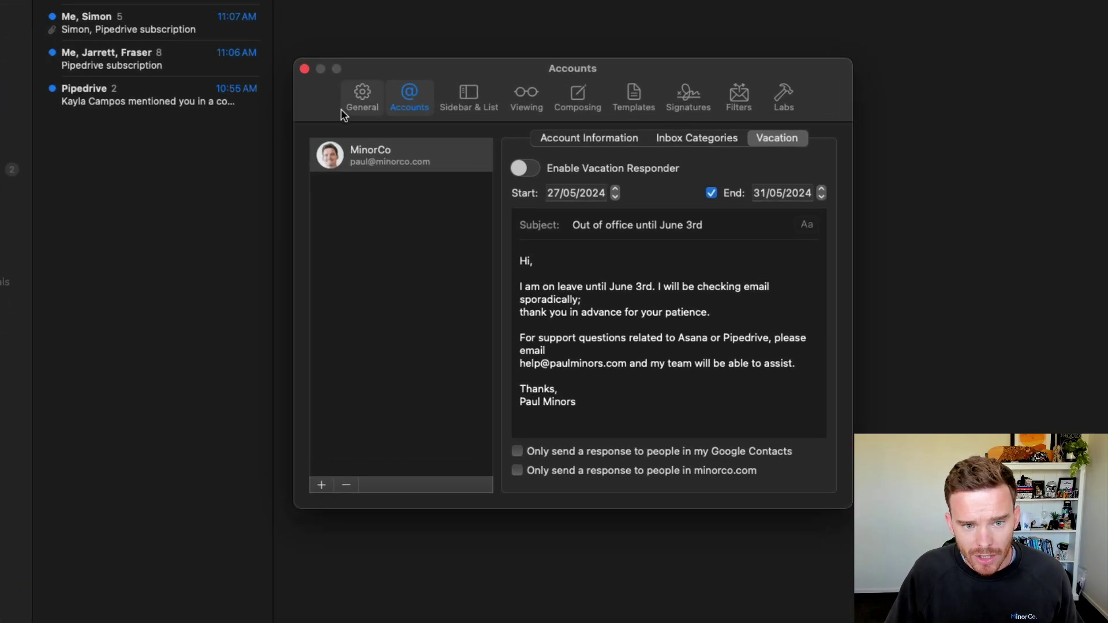
pyautogui.click(389, 165)
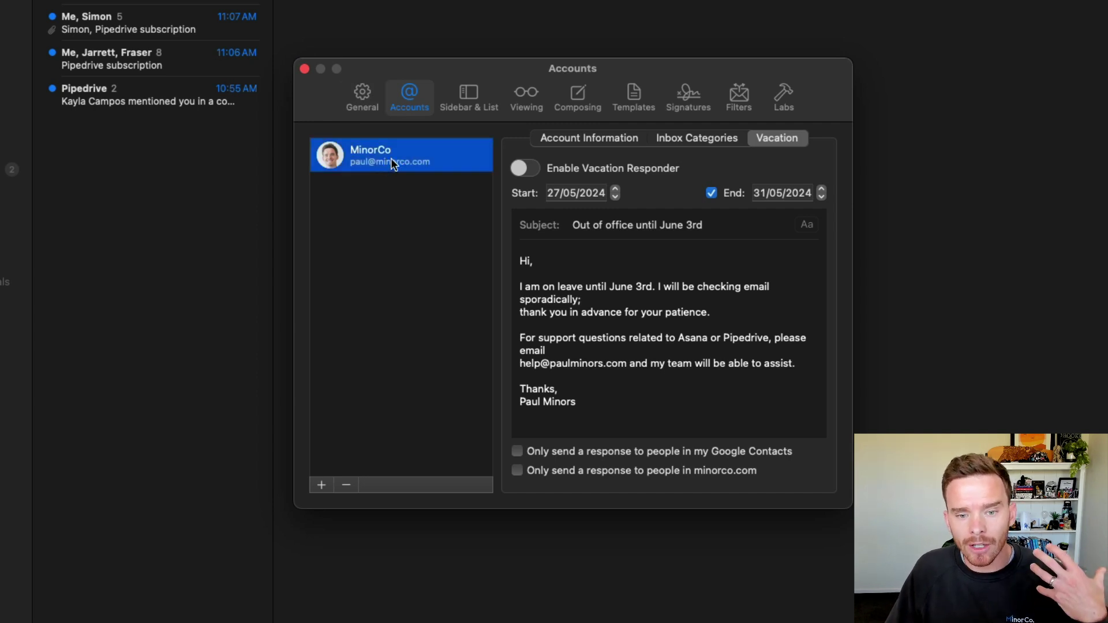
pyautogui.click(583, 140)
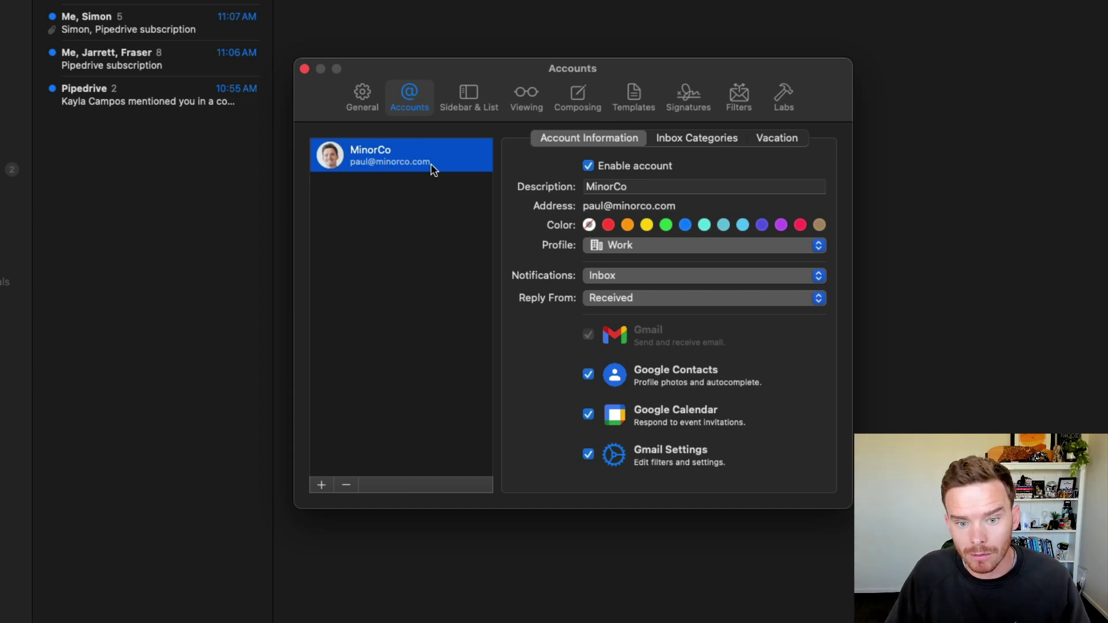
pyautogui.click(321, 484)
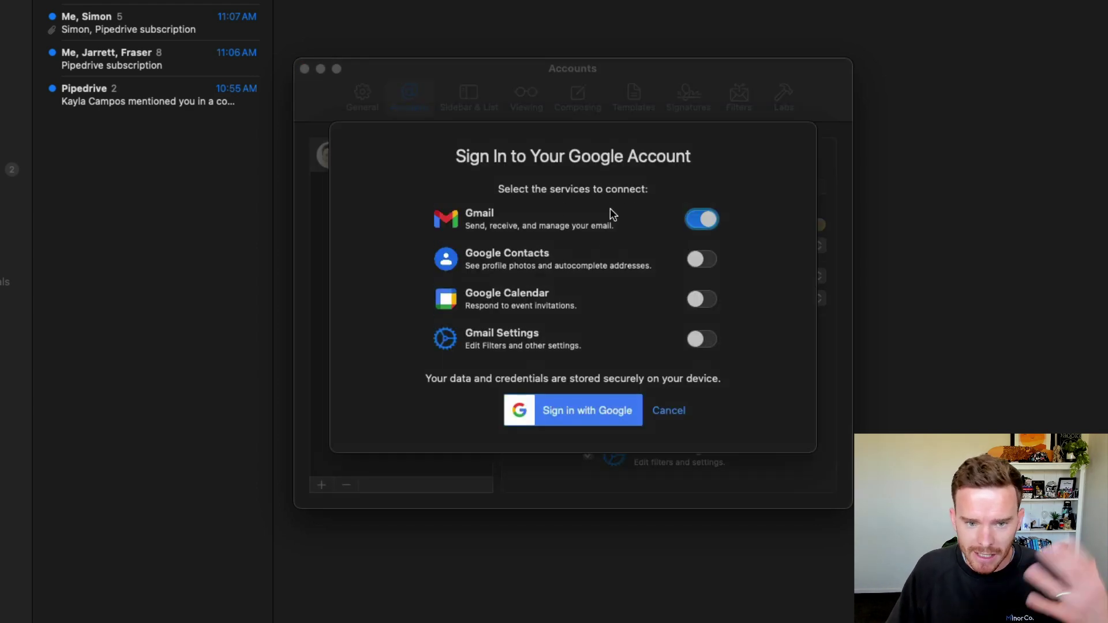
pyautogui.click(669, 411)
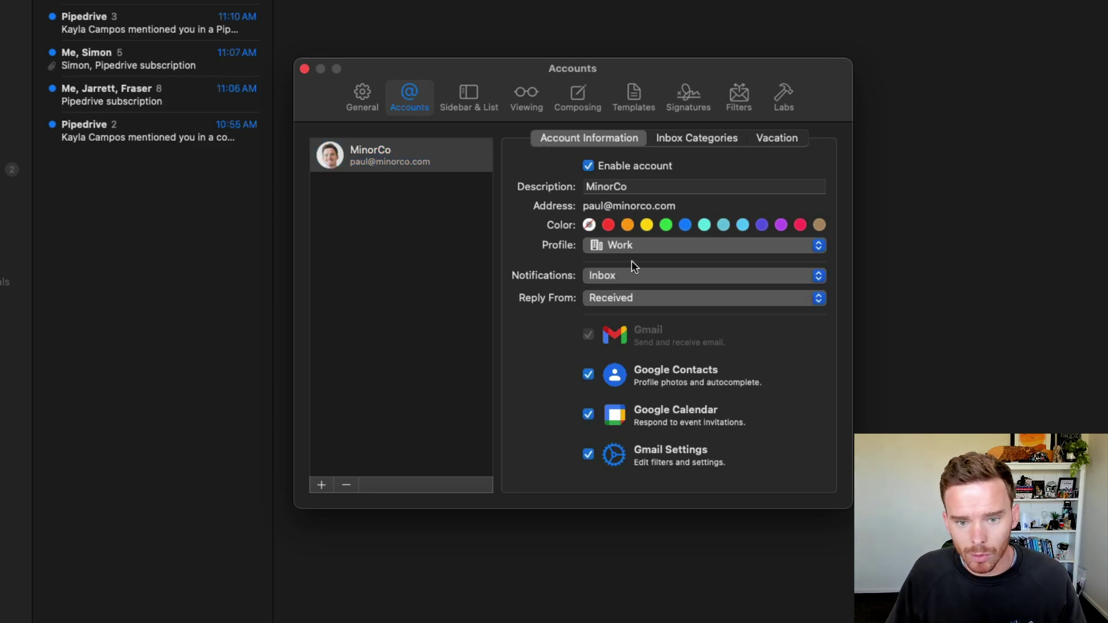
pyautogui.click(684, 225)
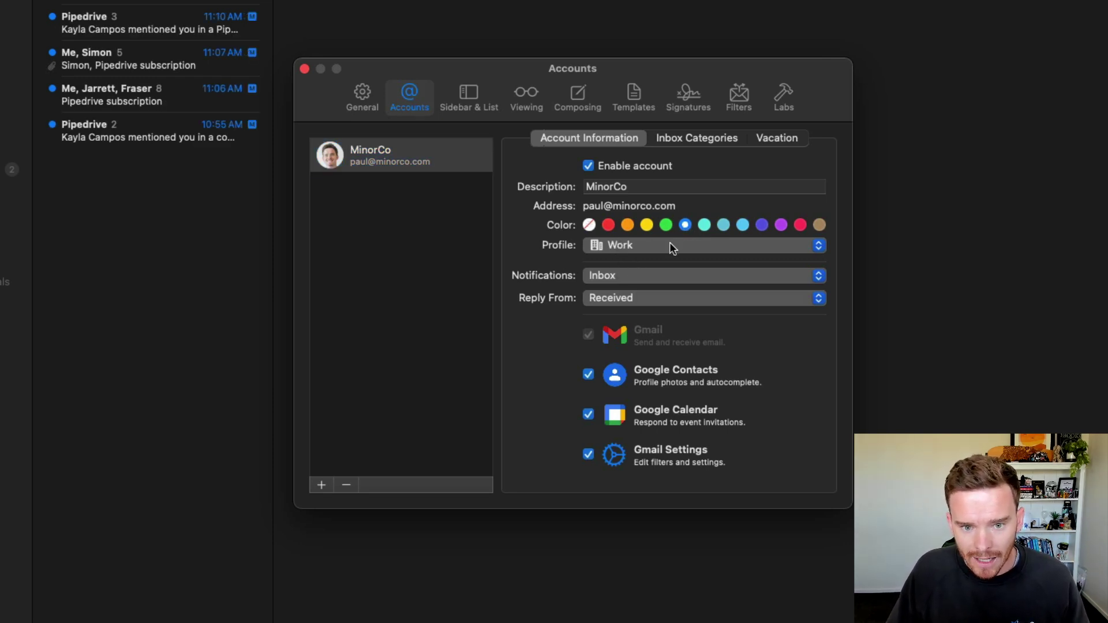
pyautogui.click(669, 244)
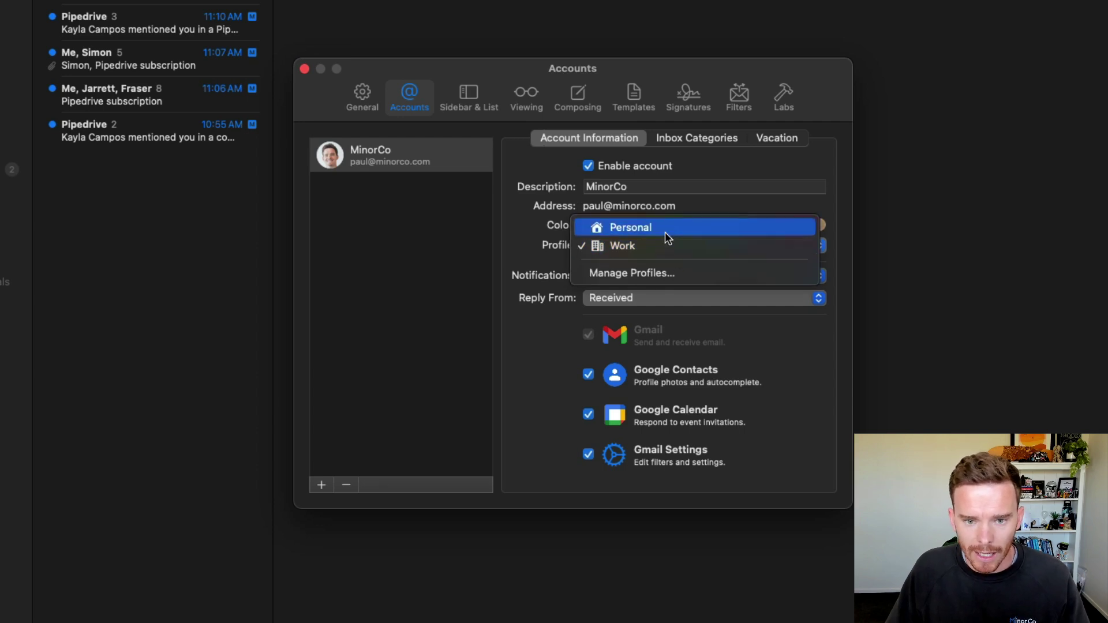
pyautogui.click(664, 232)
pyautogui.click(665, 242)
pyautogui.click(686, 227)
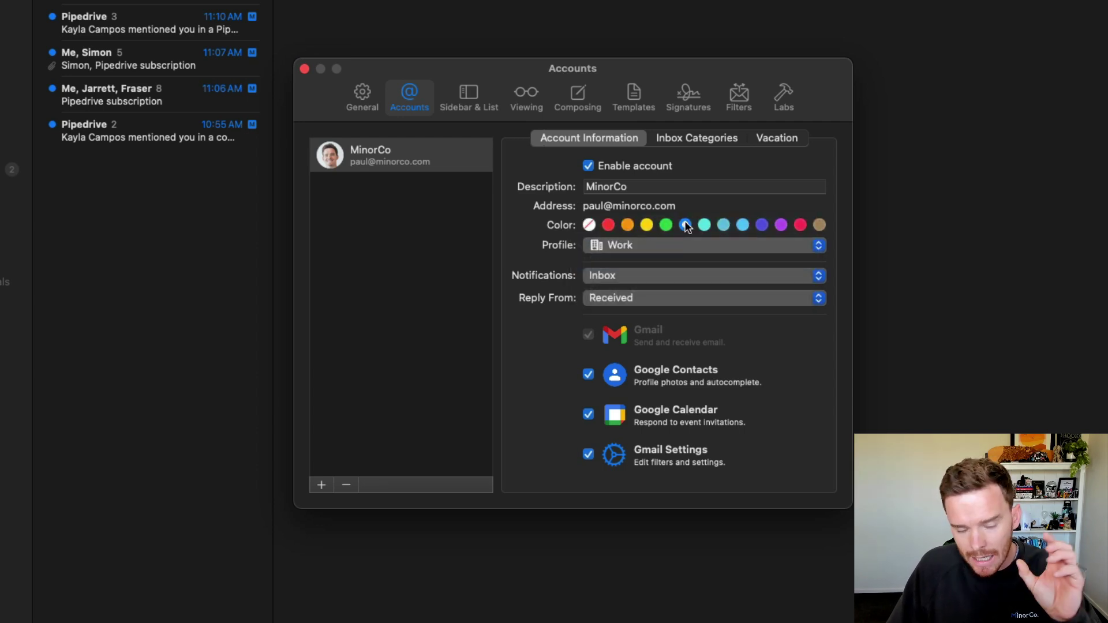
pyautogui.click(588, 224)
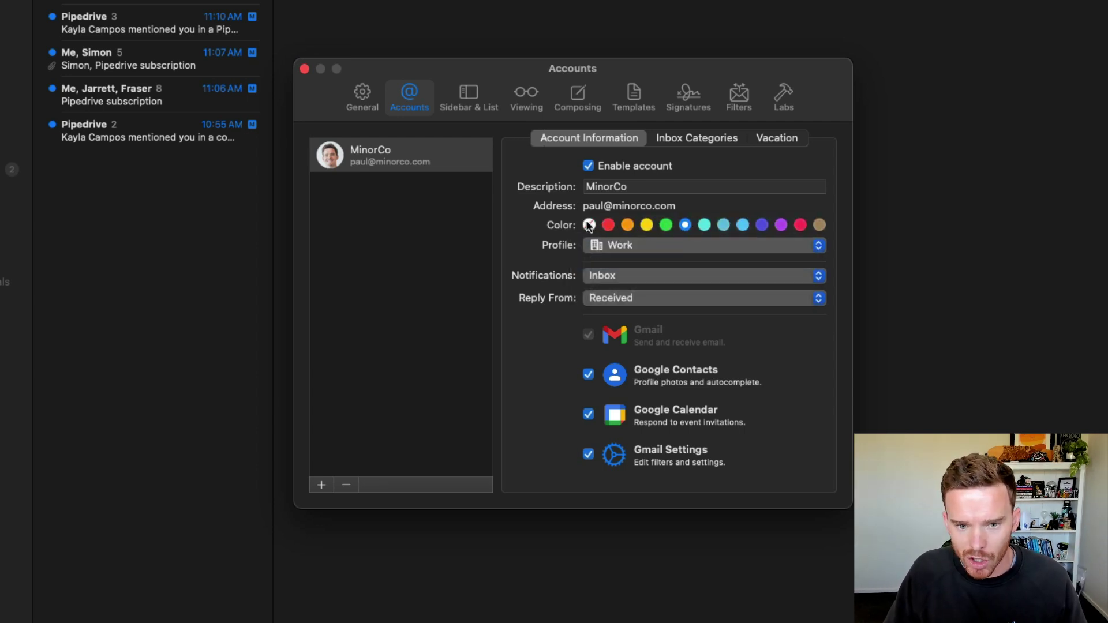
pyautogui.click(659, 252)
pyautogui.click(663, 251)
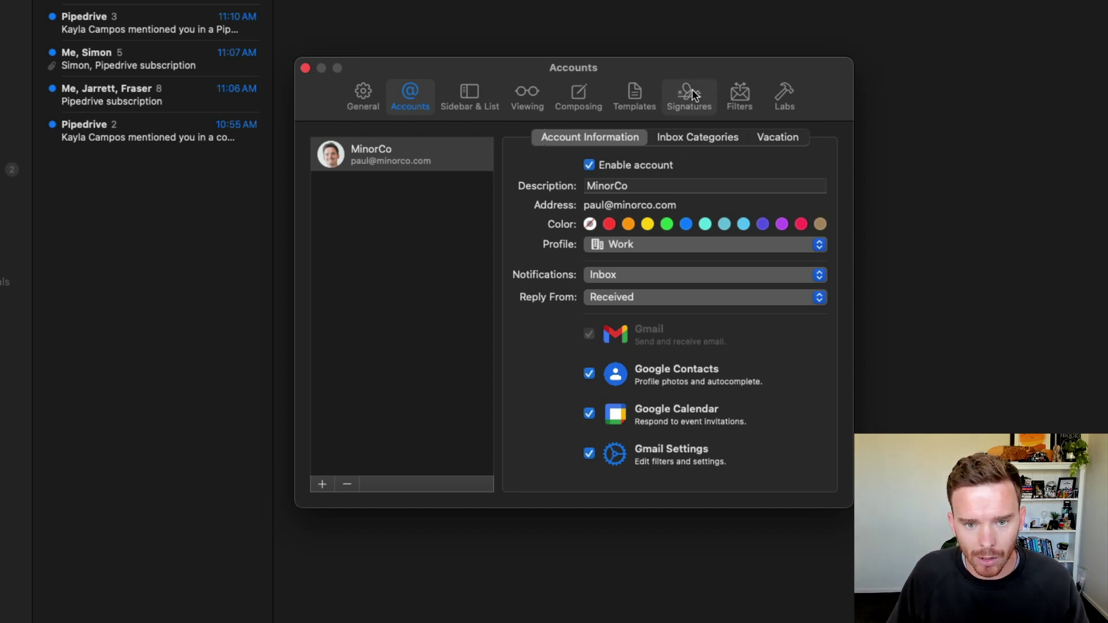
# Step: In General preferences, review the keyboard shortcut schemes and try Gmail shortcuts
pyautogui.click(365, 93)
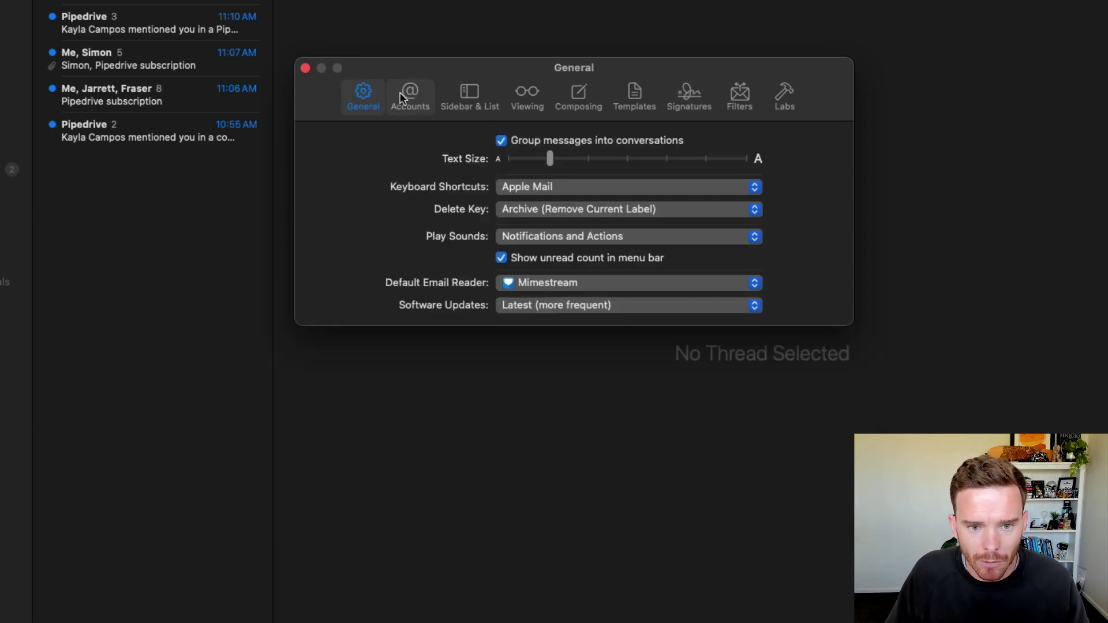
pyautogui.click(539, 189)
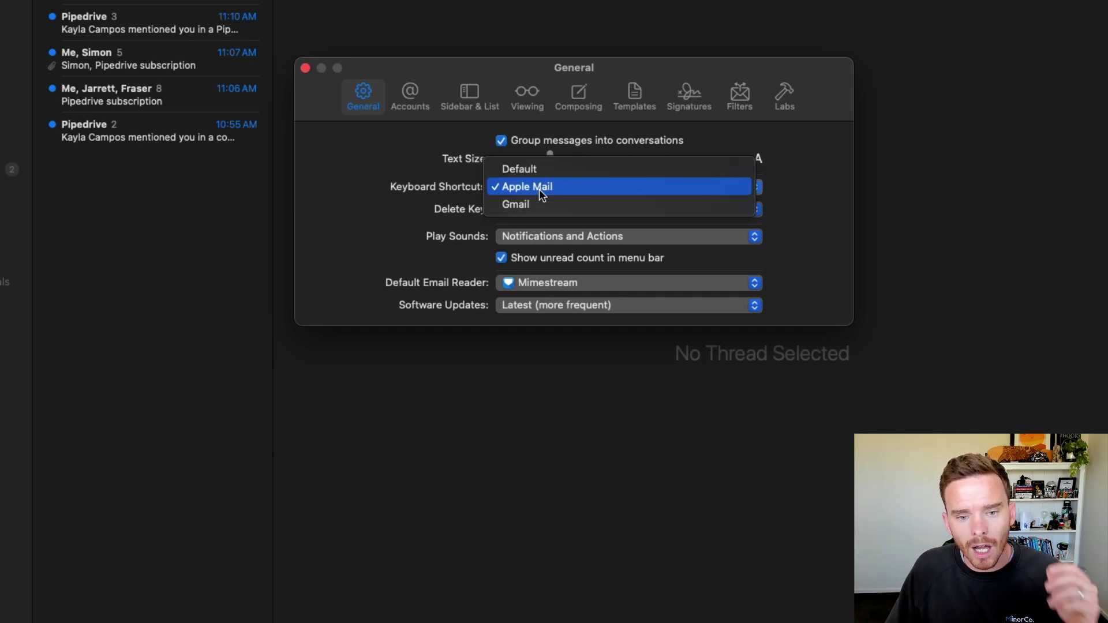
pyautogui.click(462, 190)
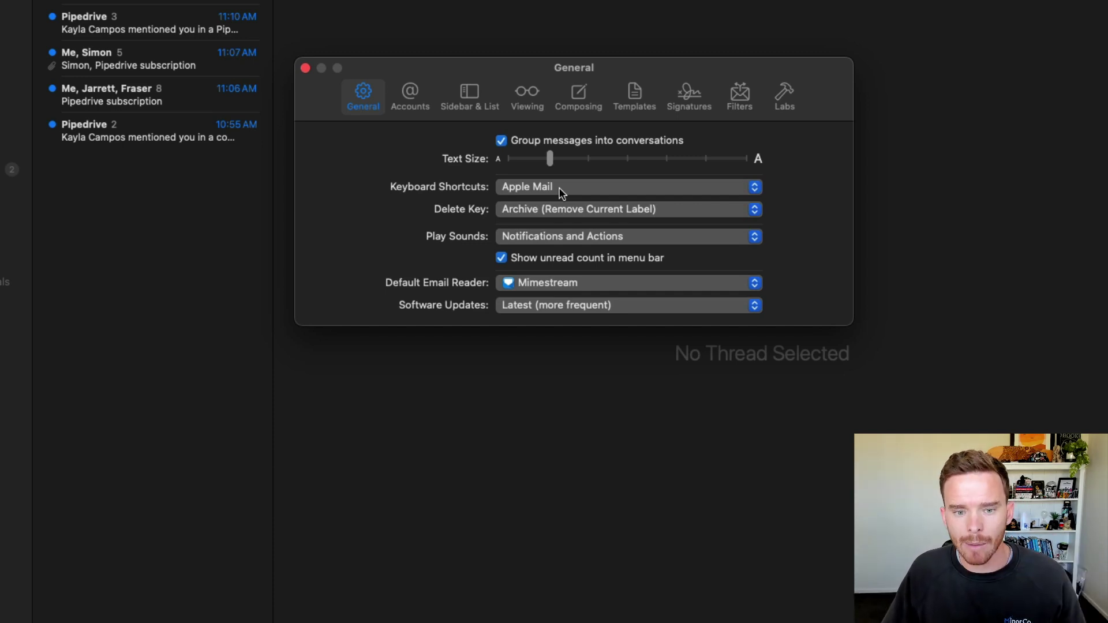
pyautogui.click(561, 193)
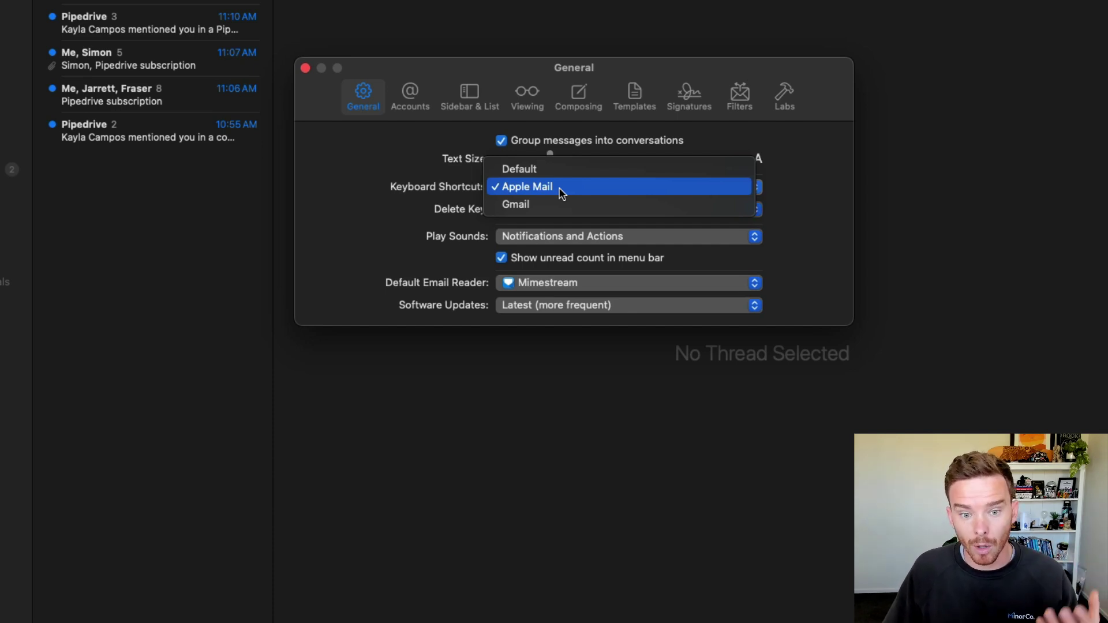
pyautogui.click(547, 207)
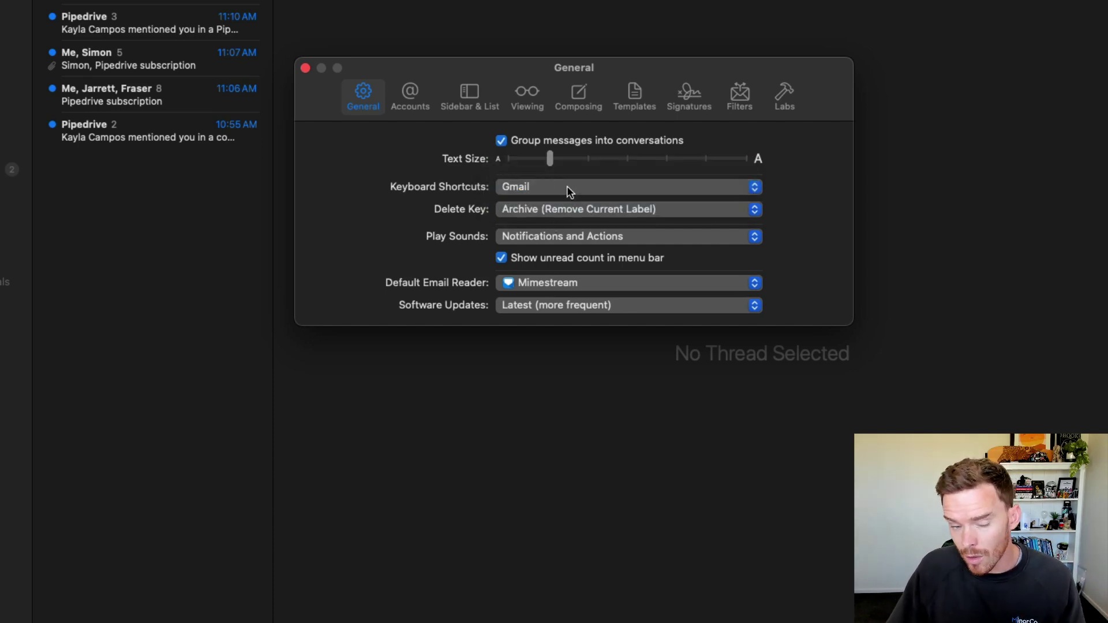
# Step: Restore Apple Mail shortcuts and keep Delete set to Archive (Remove Current Label)
pyautogui.click(569, 188)
pyautogui.click(545, 176)
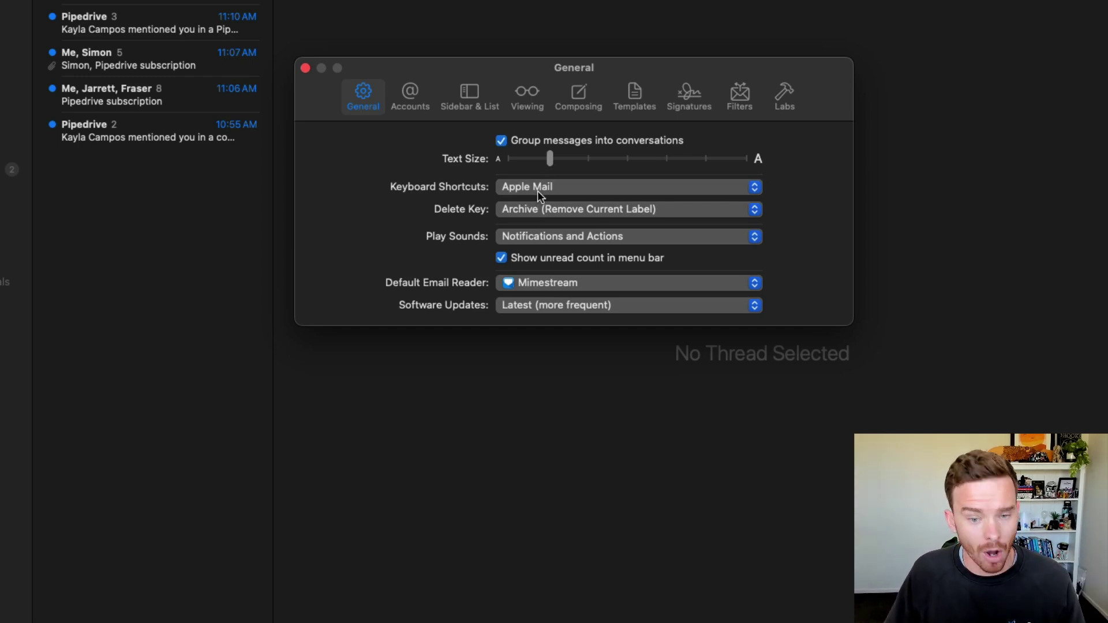
pyautogui.click(658, 209)
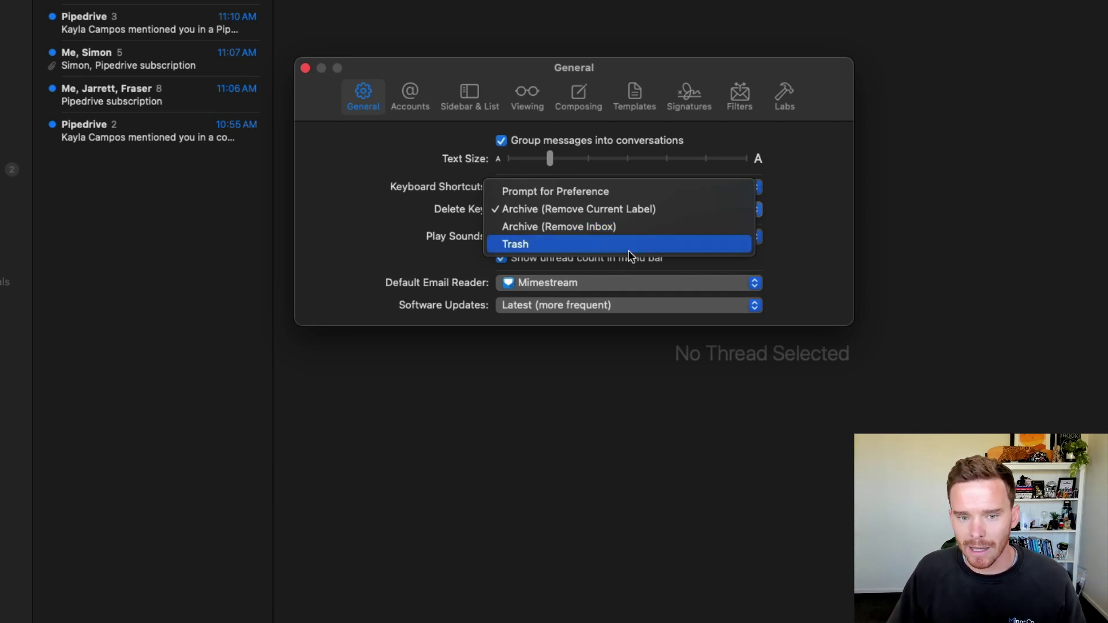
pyautogui.press('Escape')
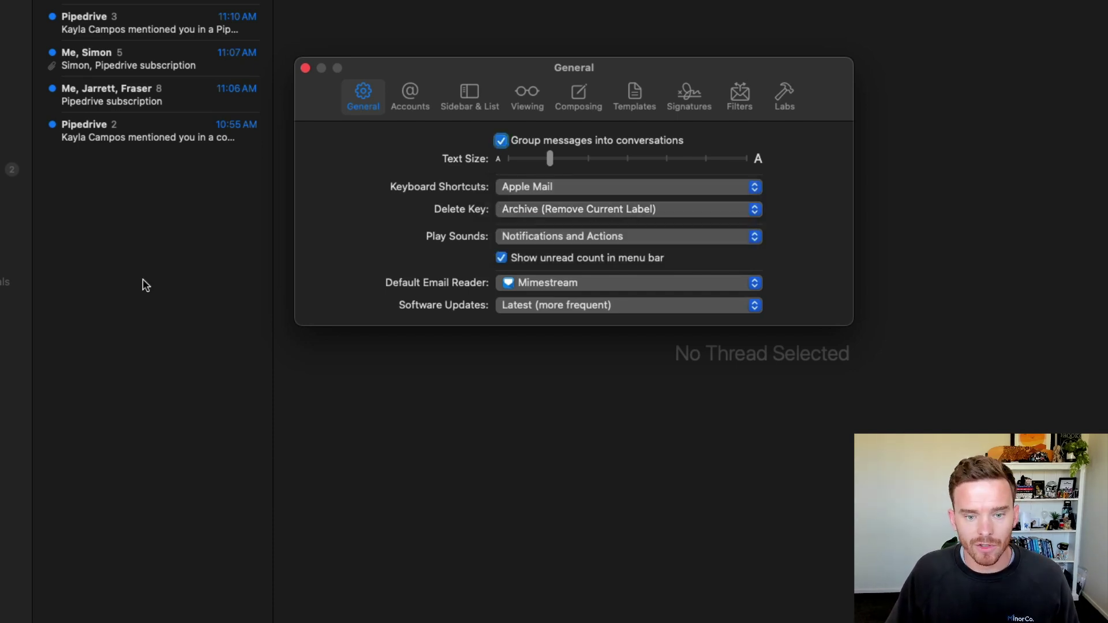
# Step: Archive the Calendly message, then open the Pipedrive thread under the !Paul label
pyautogui.click(373, 116)
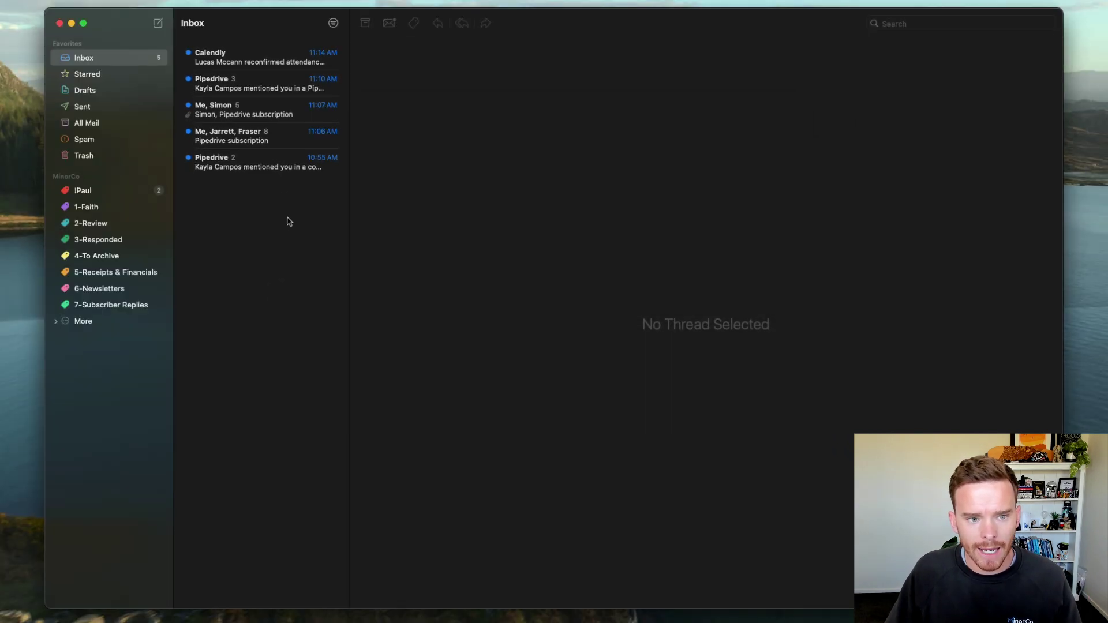
pyautogui.click(263, 57)
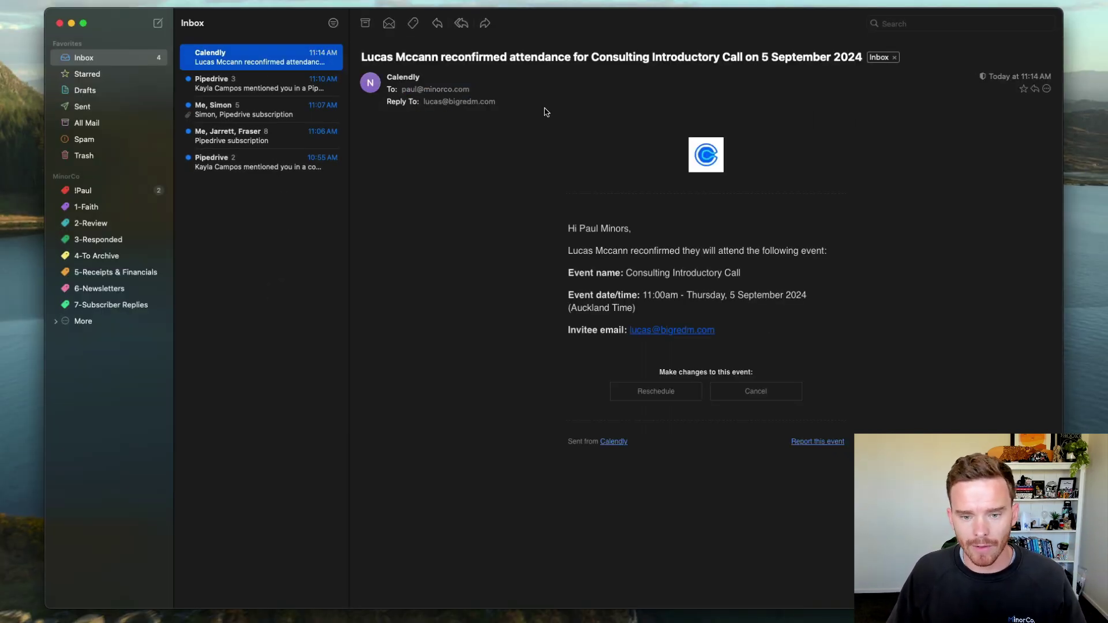
pyautogui.press('BackSpace')
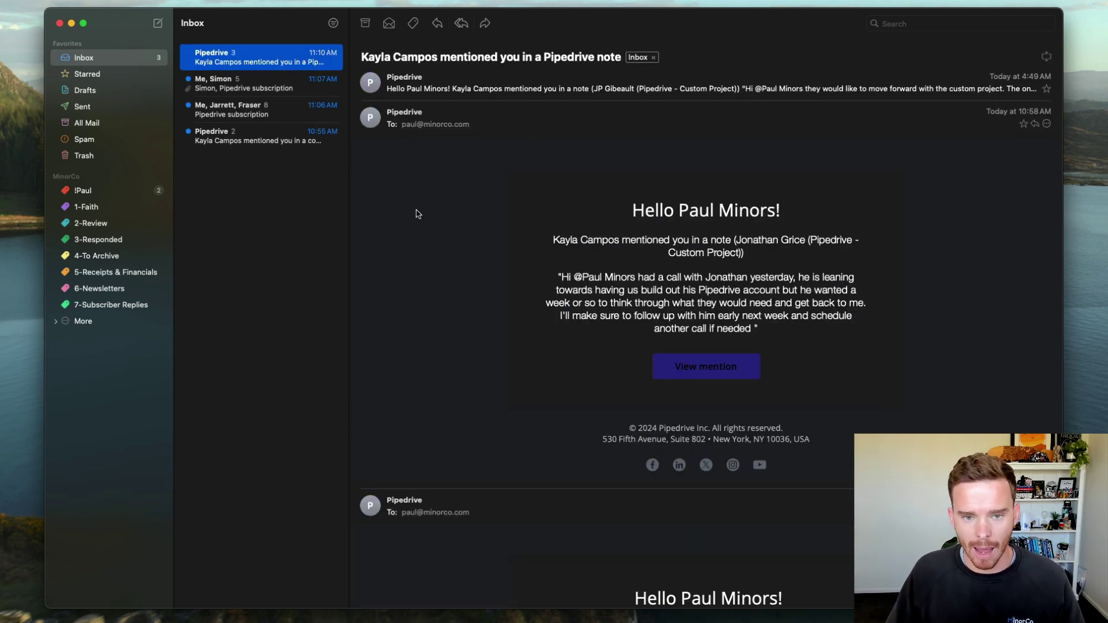
pyautogui.click(123, 195)
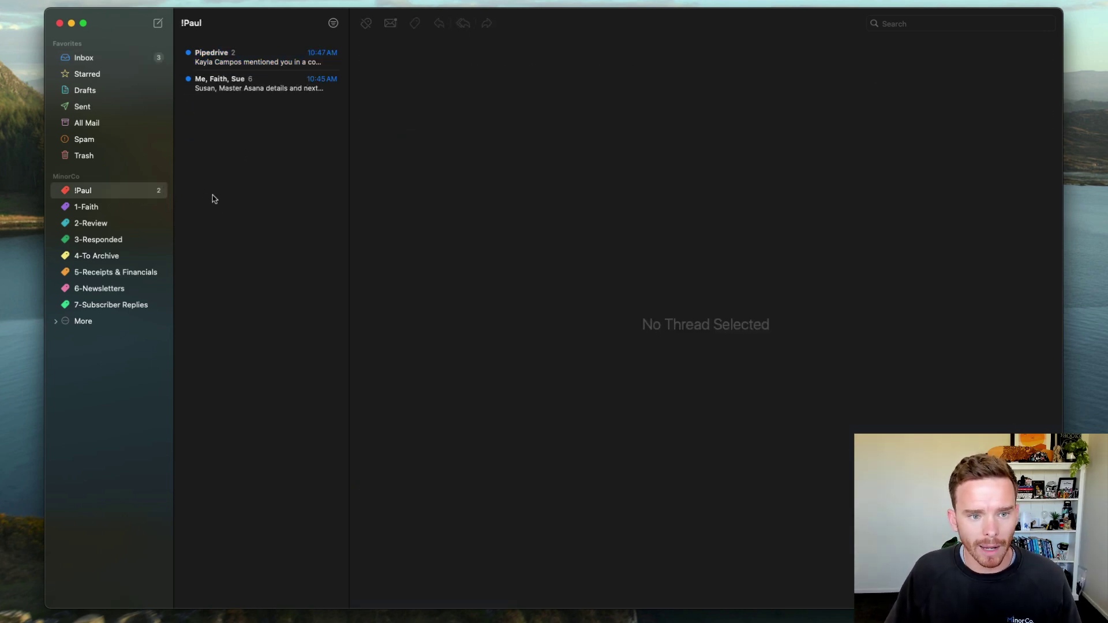
pyautogui.click(286, 65)
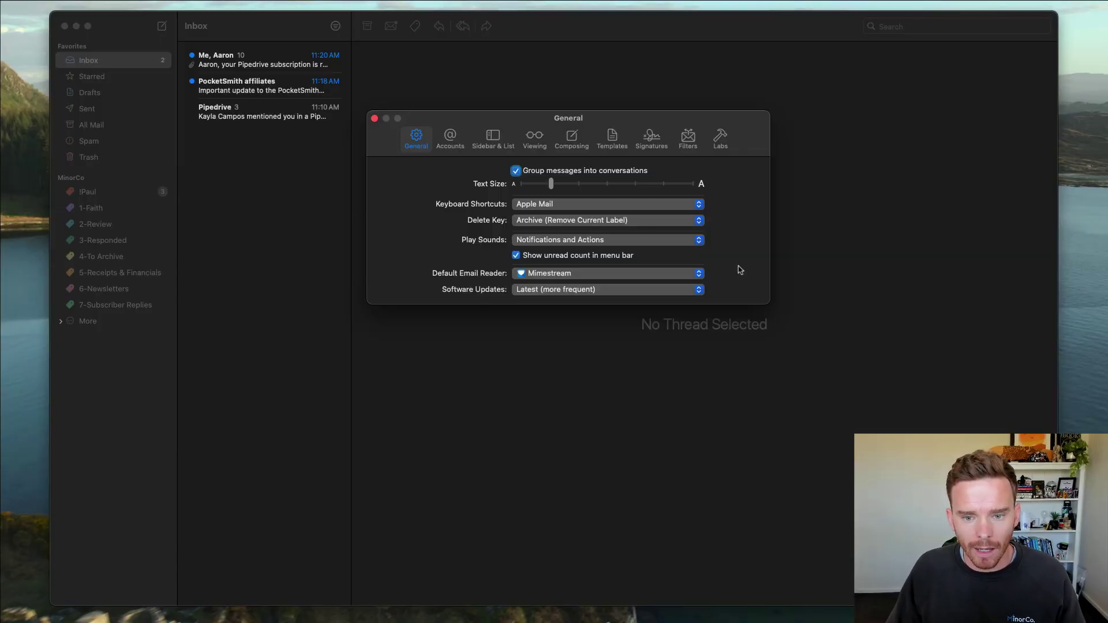
# Step: Keep Mimestream as the default email reader in General settings
pyautogui.click(585, 274)
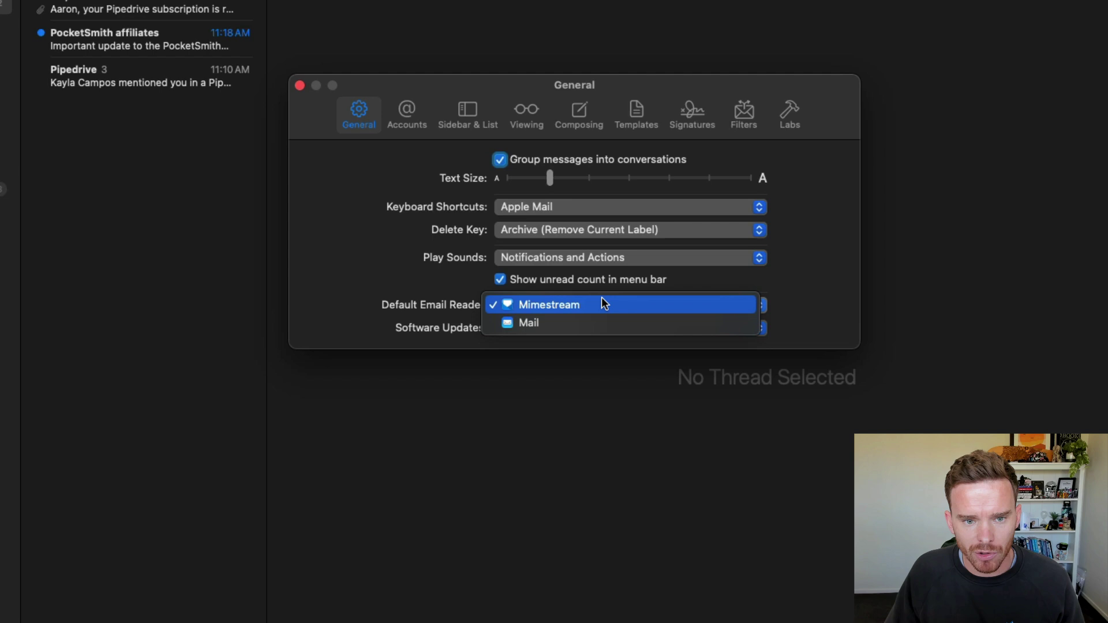
pyautogui.click(593, 306)
pyautogui.click(415, 121)
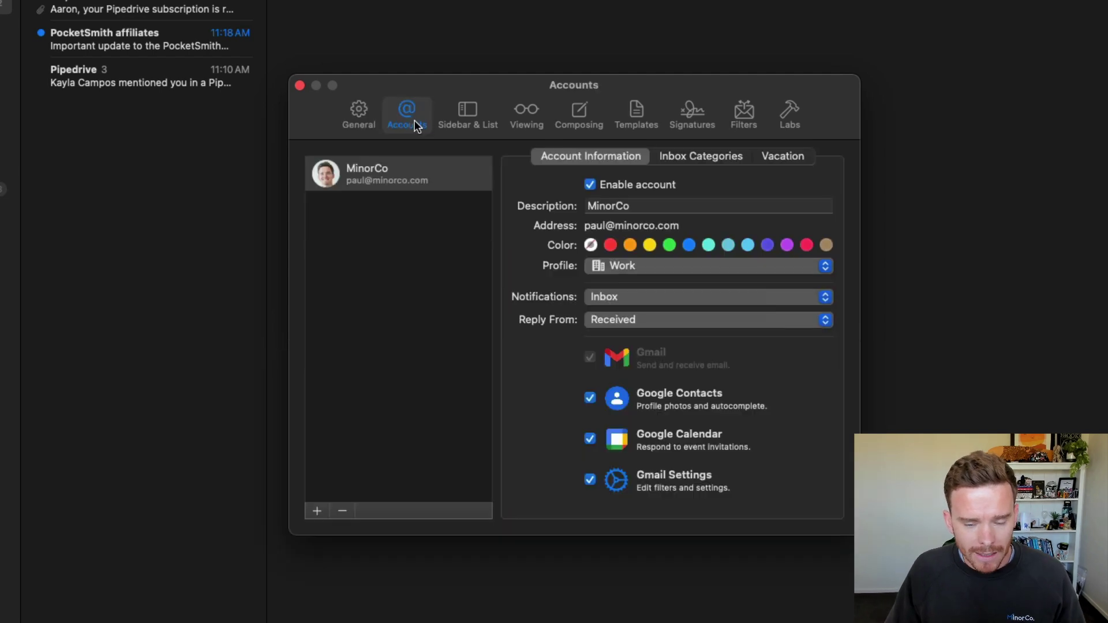
# Step: Review MinorCo's Inbox Categories, Account Information and vacation responder ('Out of office until June 3rd', disabled)
pyautogui.click(716, 158)
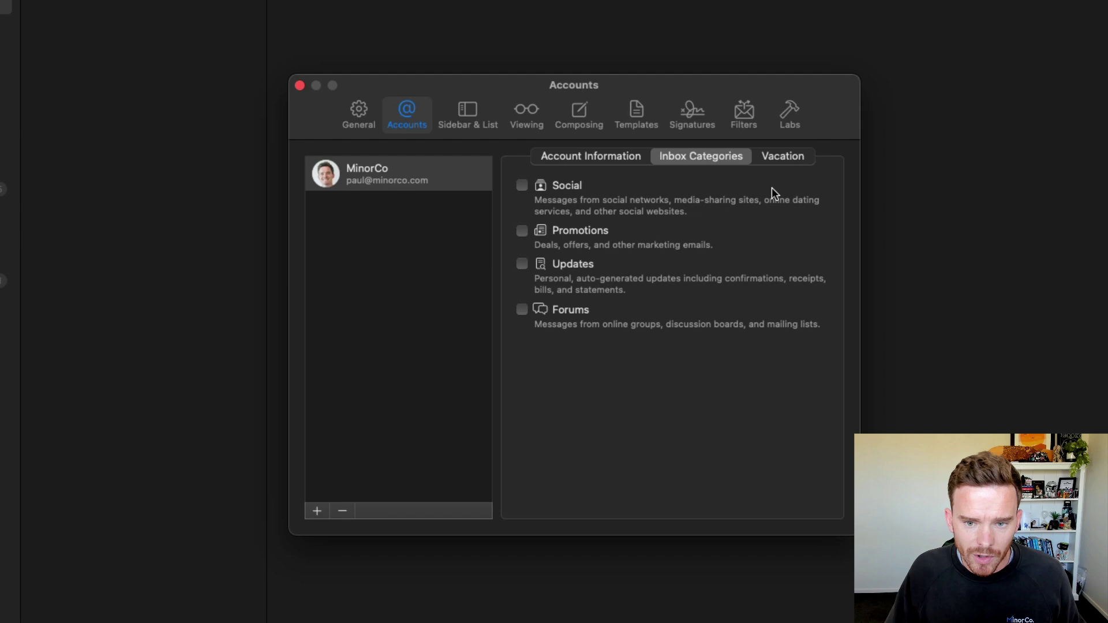
pyautogui.click(785, 160)
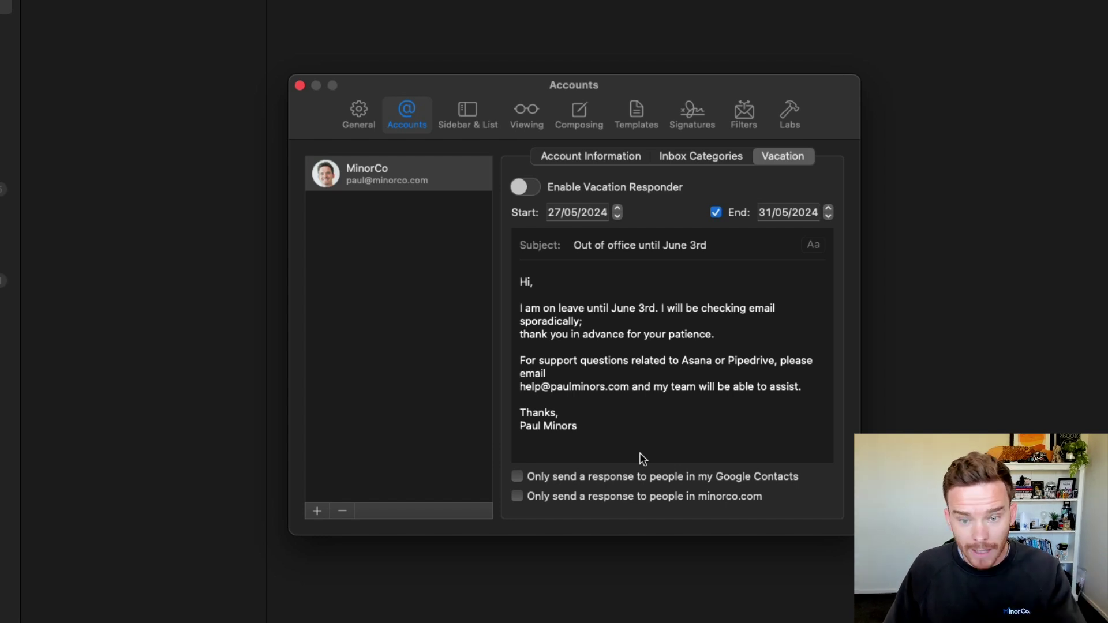
pyautogui.click(367, 124)
pyautogui.click(407, 128)
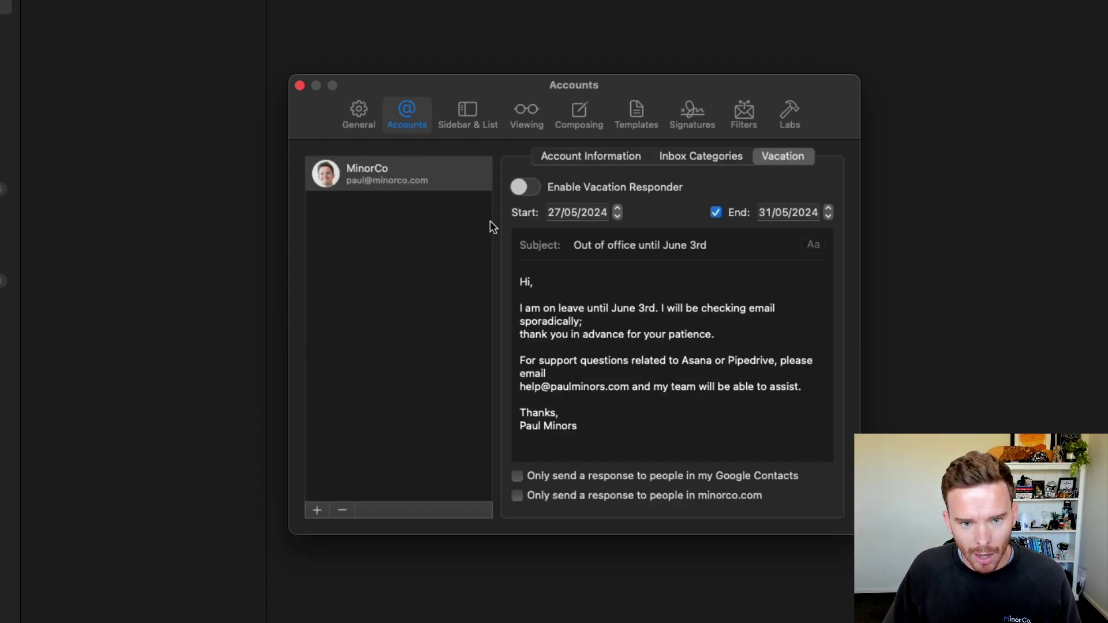
pyautogui.click(577, 156)
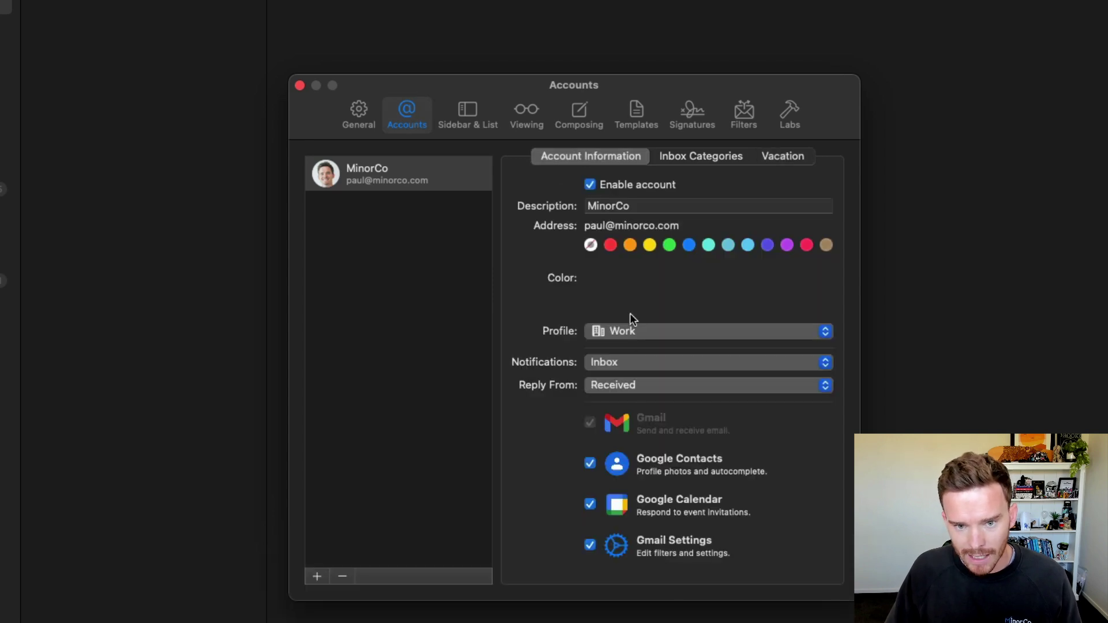
pyautogui.click(779, 156)
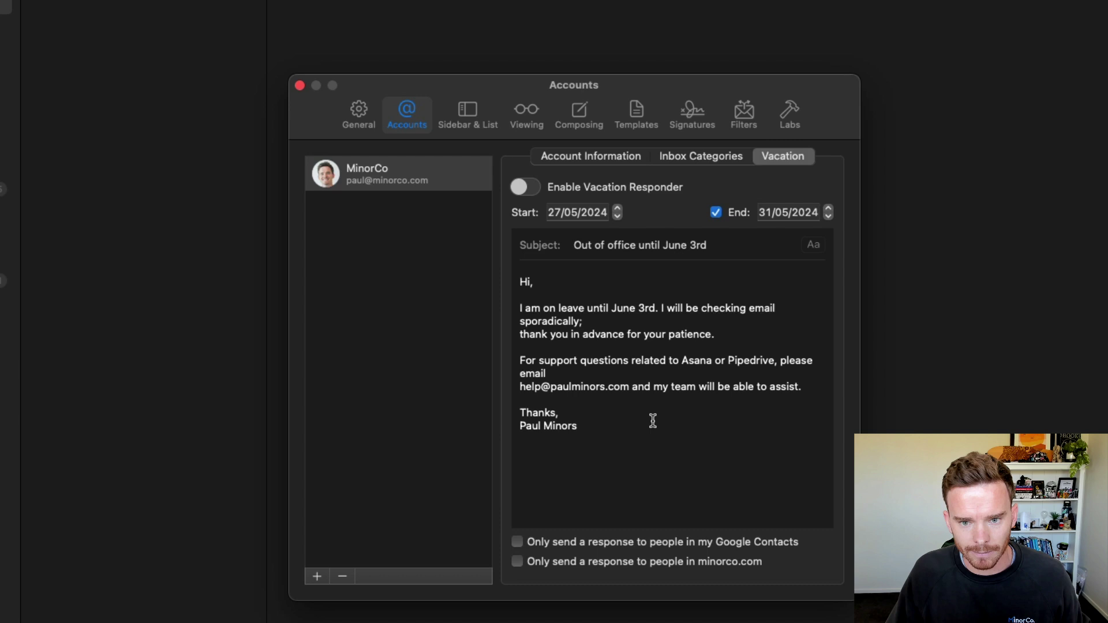
# Step: Check Sidebar & List swipes, leaving left as Unread / Star and right as Archive
pyautogui.click(476, 121)
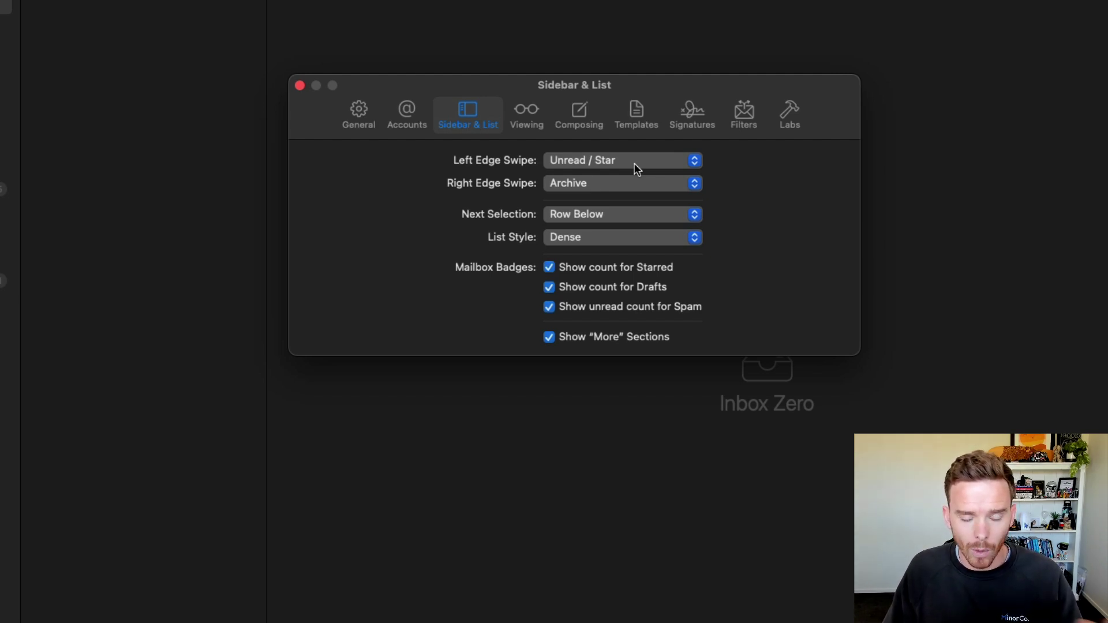
pyautogui.click(637, 169)
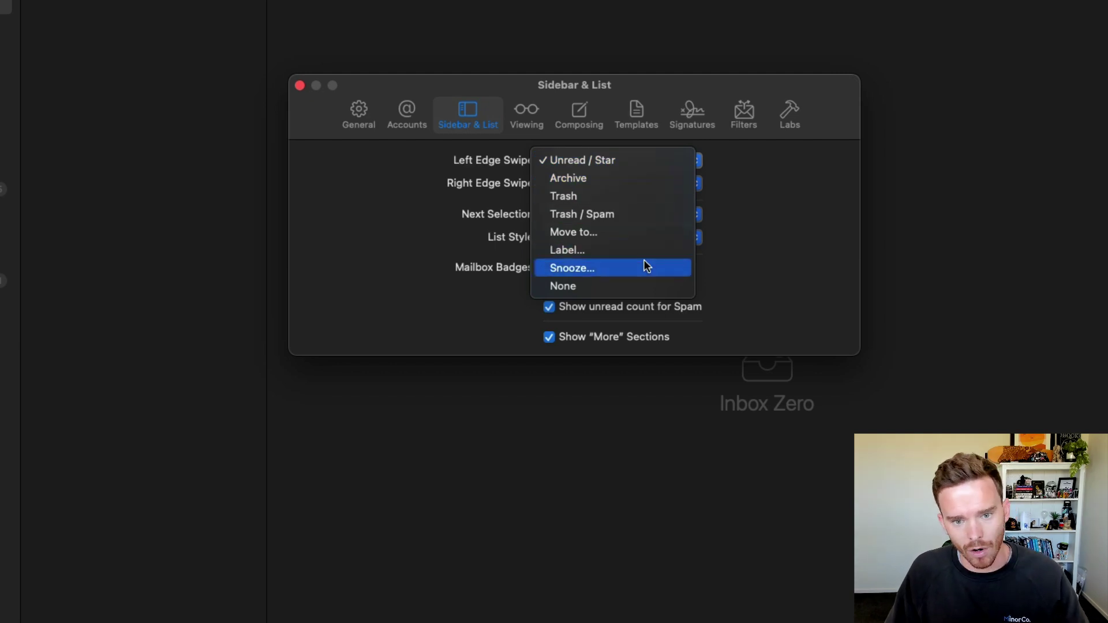
pyautogui.click(741, 266)
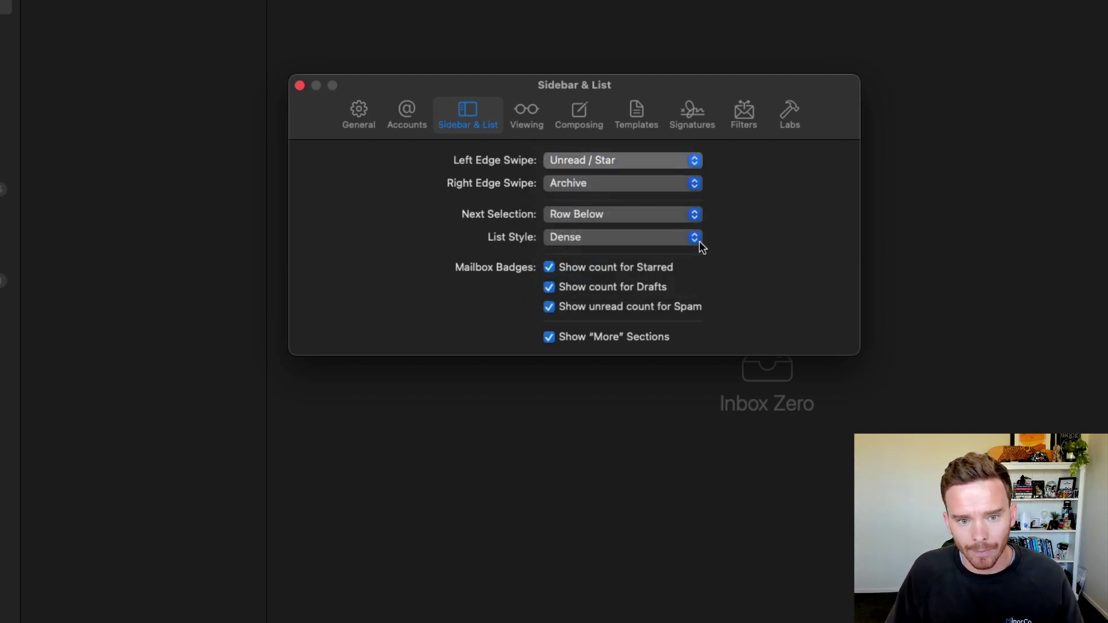
pyautogui.click(606, 186)
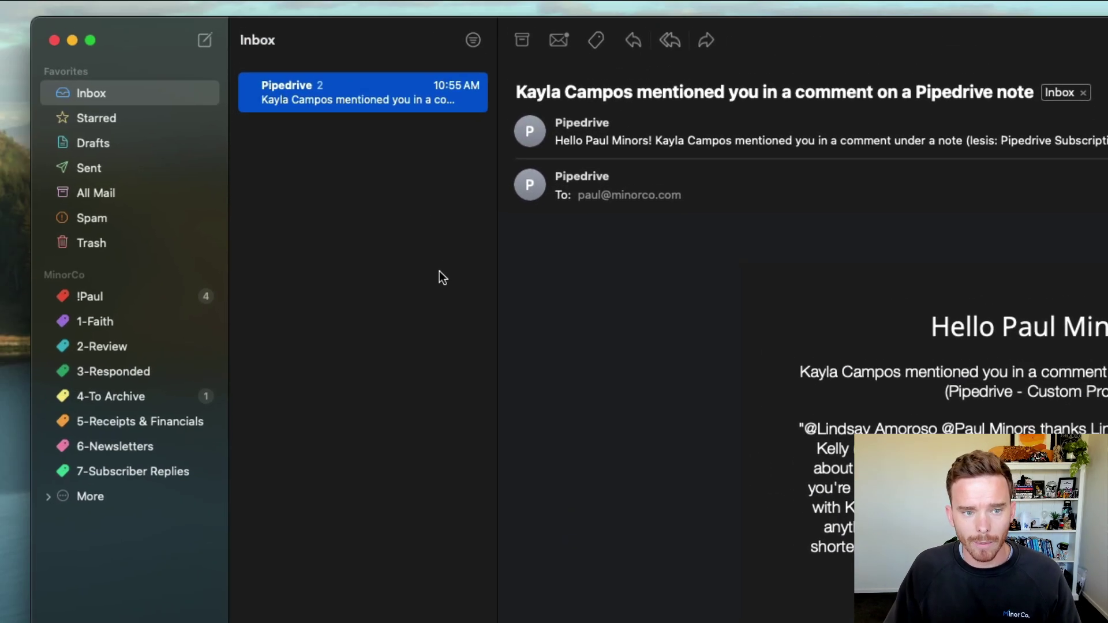
# Step: Preview swipe actions on the Pipedrive row, then remove its Inbox tag to reach Inbox Zero
pyautogui.hscroll(-5, 272, 99)
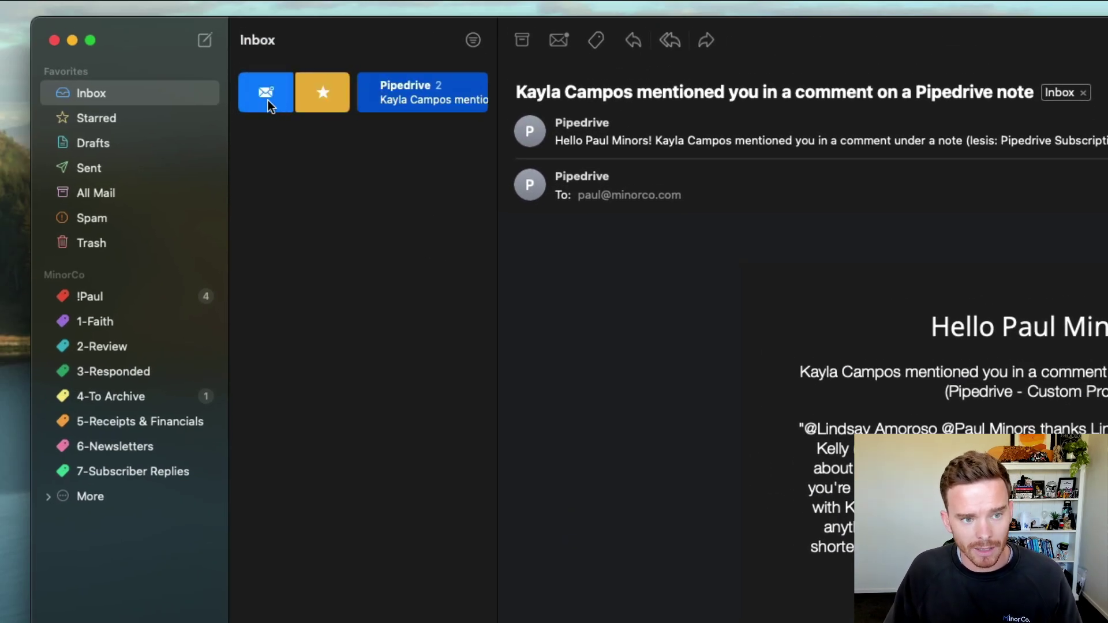
pyautogui.hscroll(2, 410, 101)
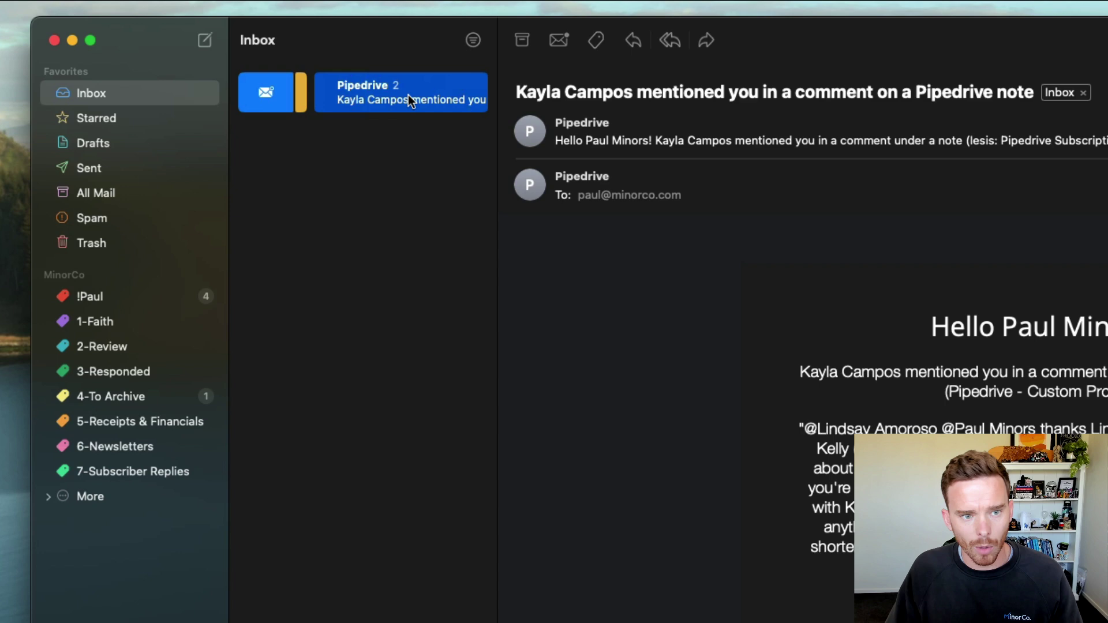
pyautogui.hscroll(5, 409, 101)
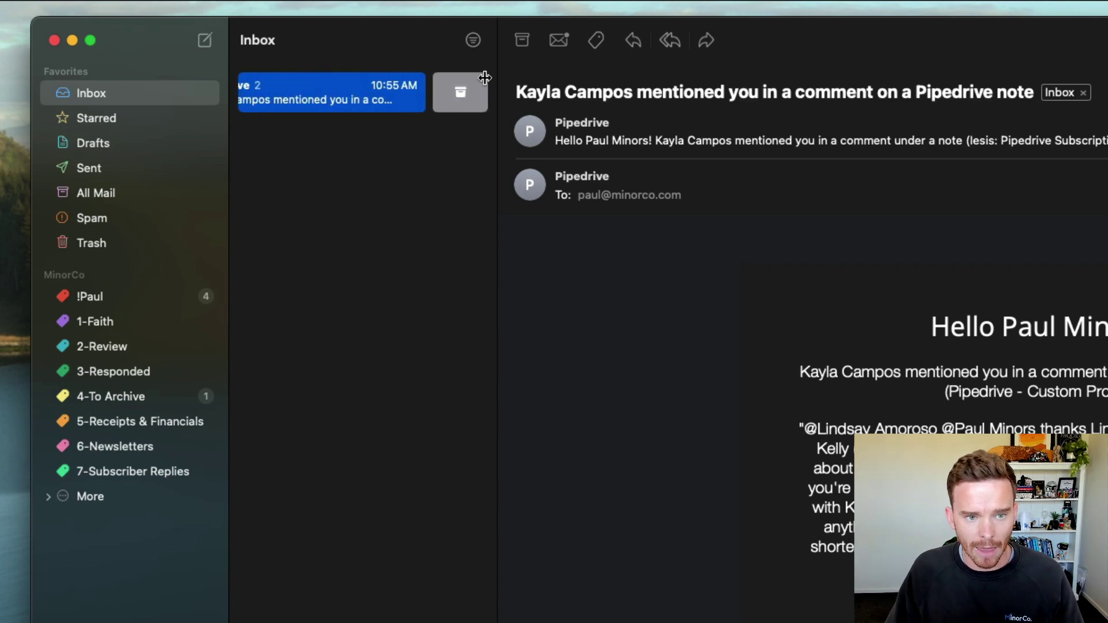
pyautogui.hscroll(-3, 474, 109)
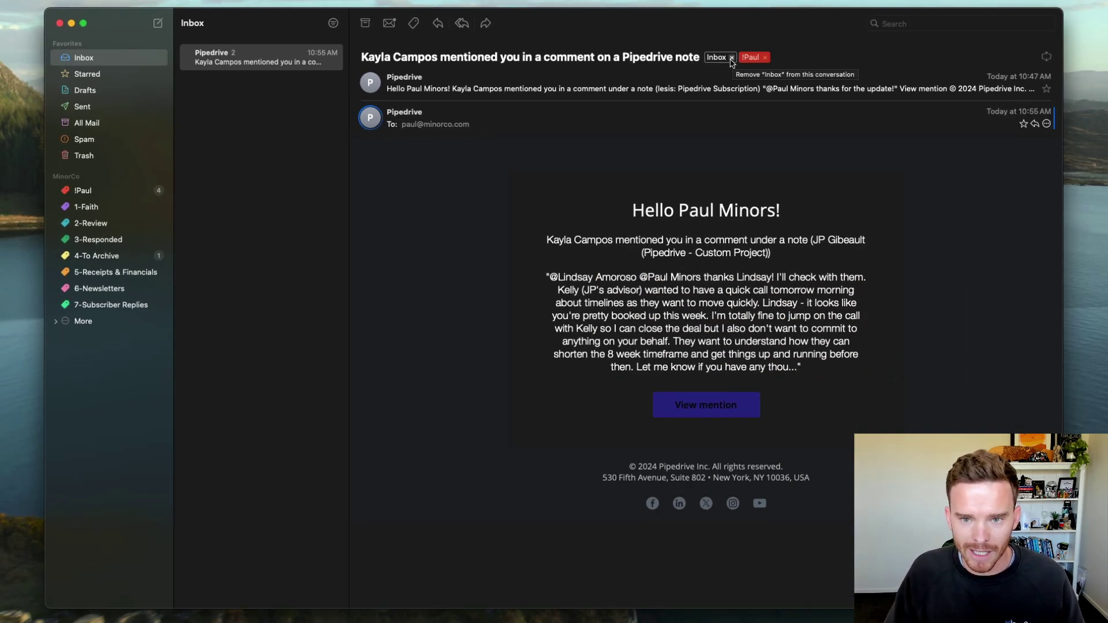
pyautogui.click(731, 58)
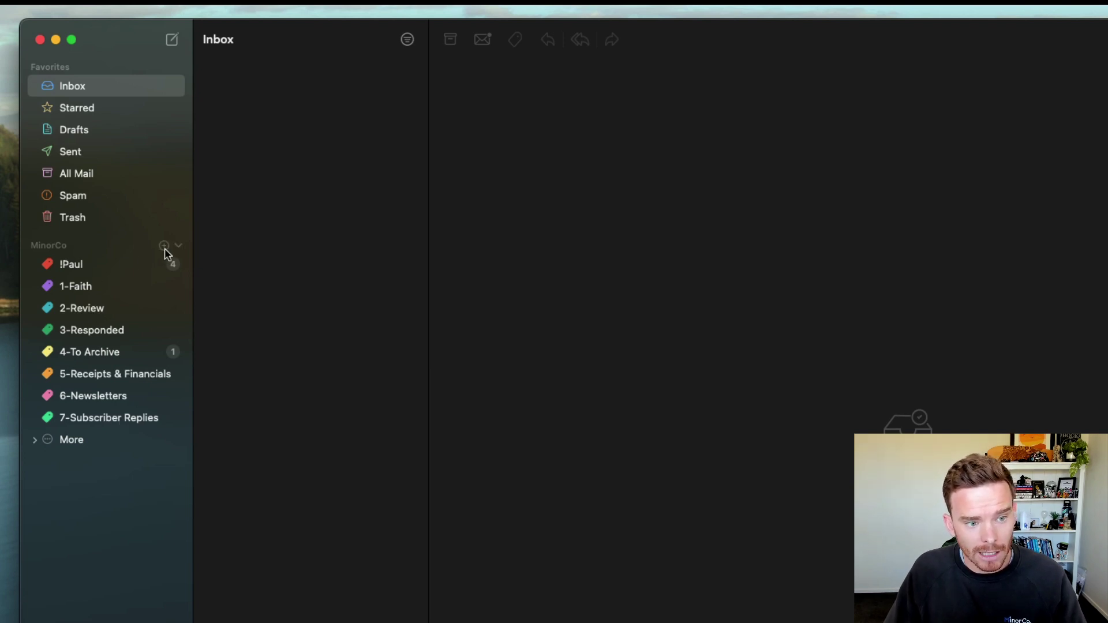
# Step: Start a new label for the MinorCo account, then cancel the Create New Label dialog
pyautogui.click(164, 246)
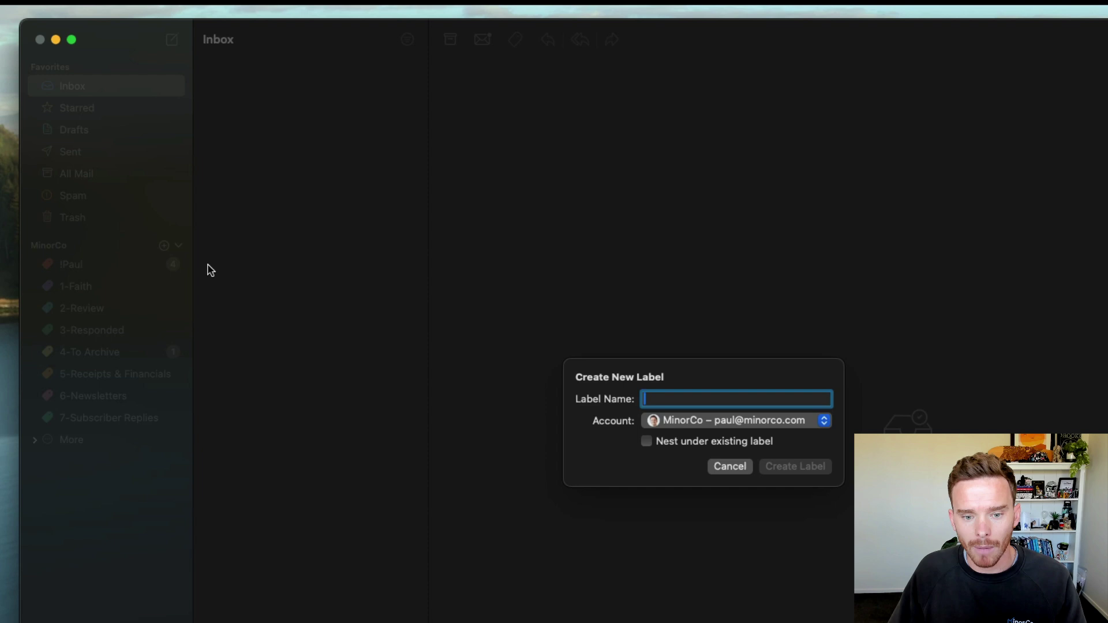
pyautogui.click(729, 467)
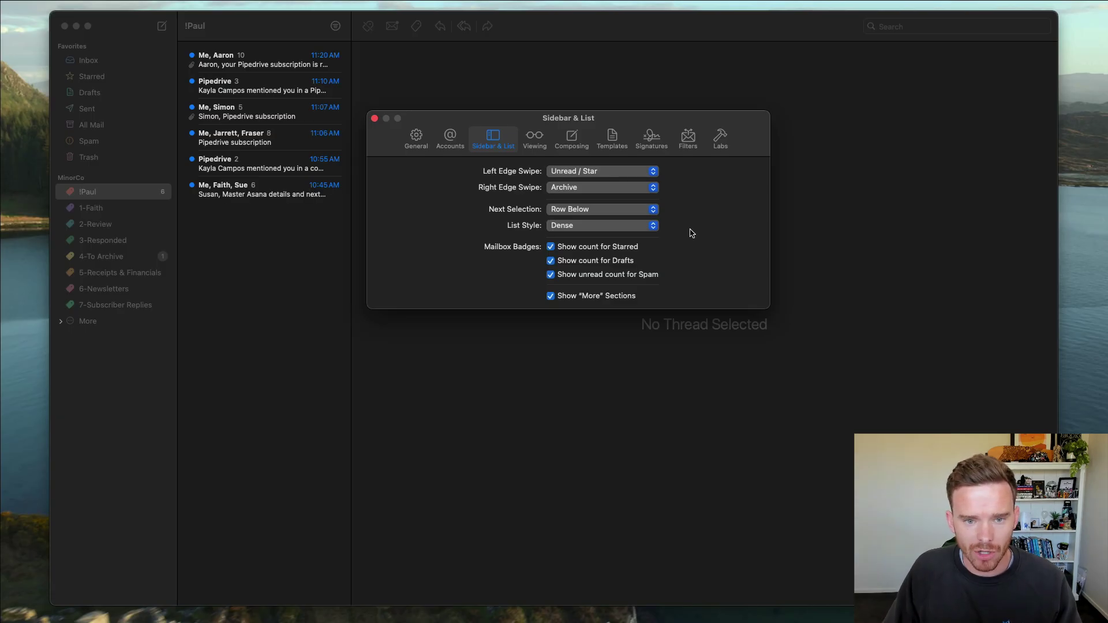
# Step: In Viewing, try marking messages read immediately, then after a delay adjusted between 5s and 3.1s
pyautogui.click(534, 139)
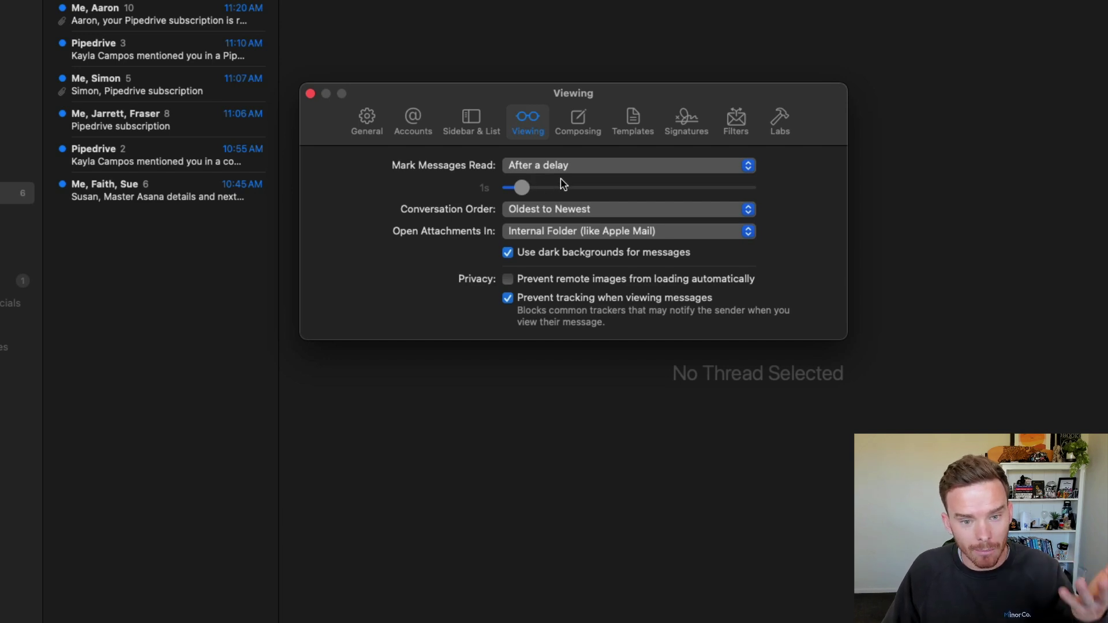
pyautogui.click(530, 167)
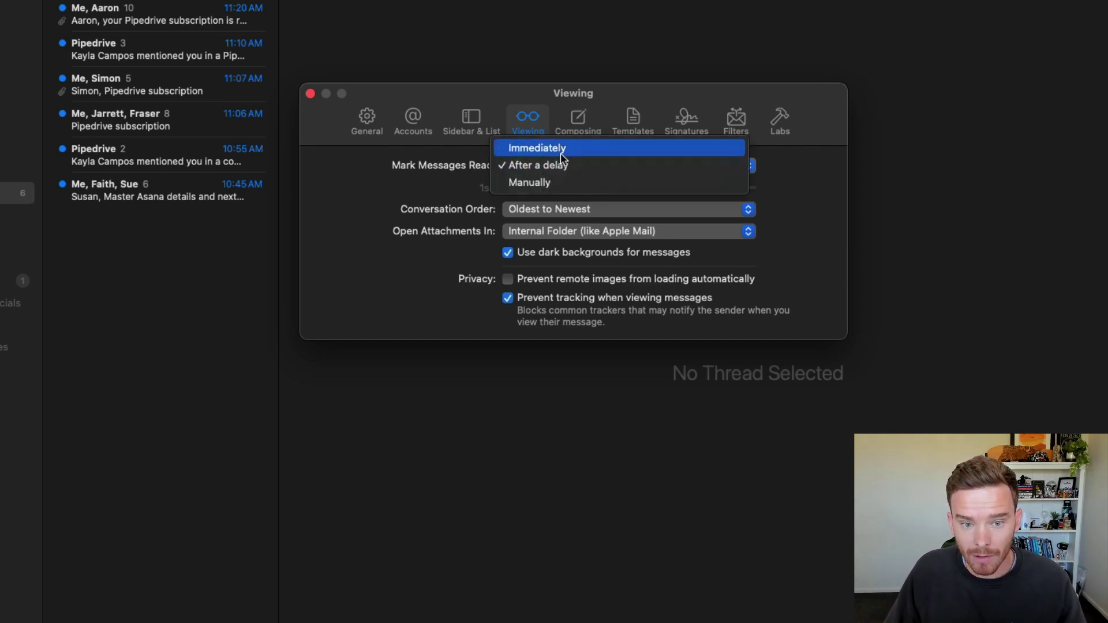
pyautogui.click(559, 154)
pyautogui.click(583, 169)
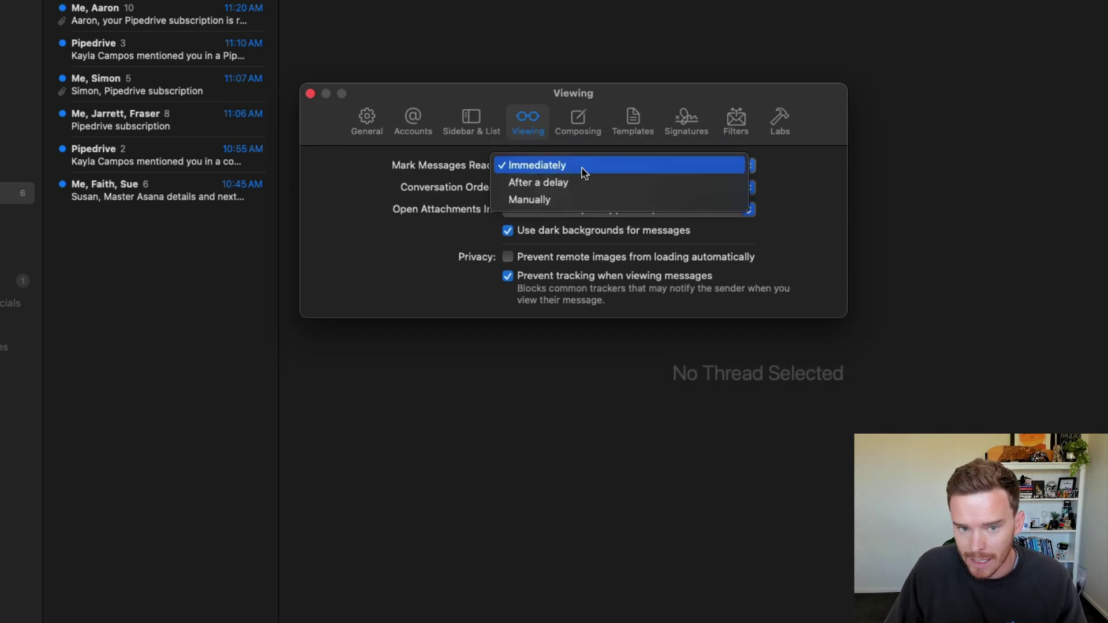
pyautogui.click(573, 183)
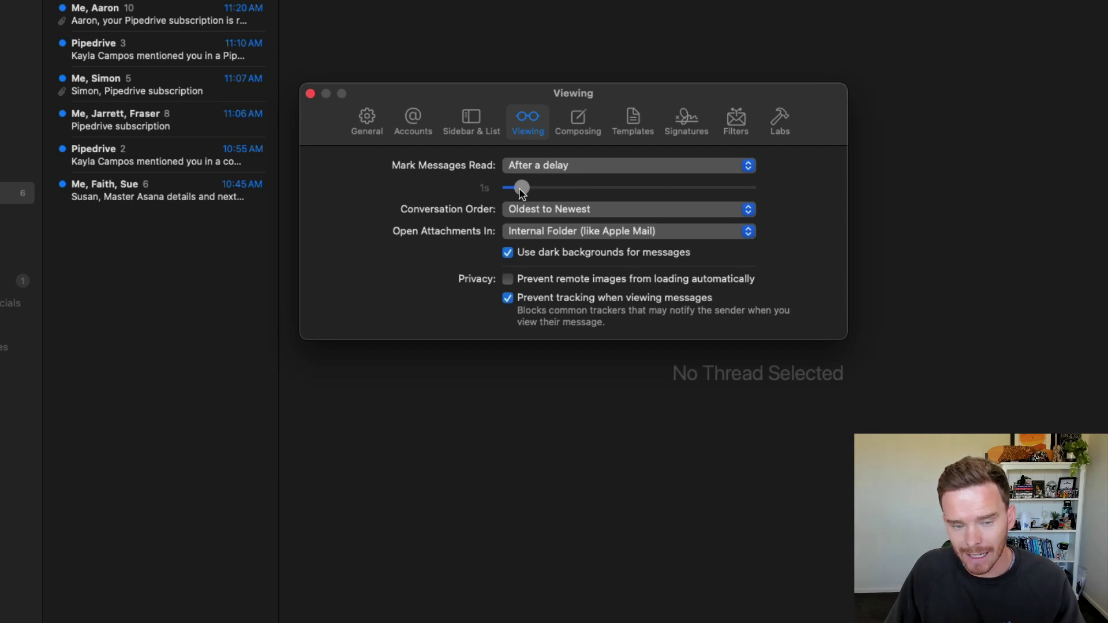
pyautogui.moveTo(522, 192); pyautogui.dragTo(568, 193)
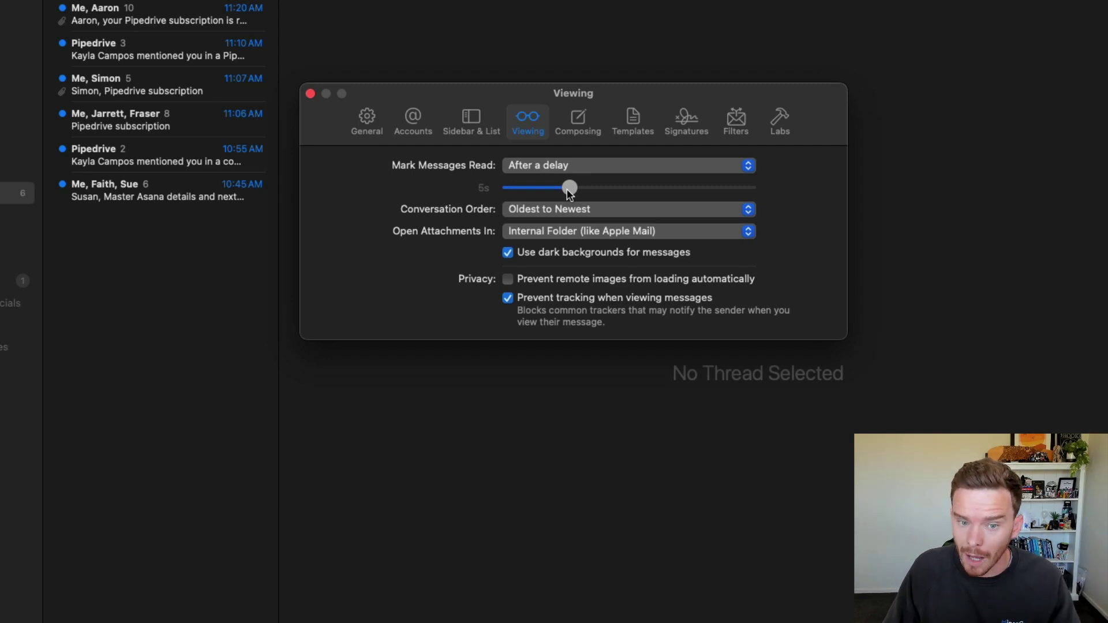
pyautogui.moveTo(570, 193); pyautogui.dragTo(523, 190)
# Step: Switch Mark Messages Read to Manually, then back to After a delay of 1.1s
pyautogui.click(551, 167)
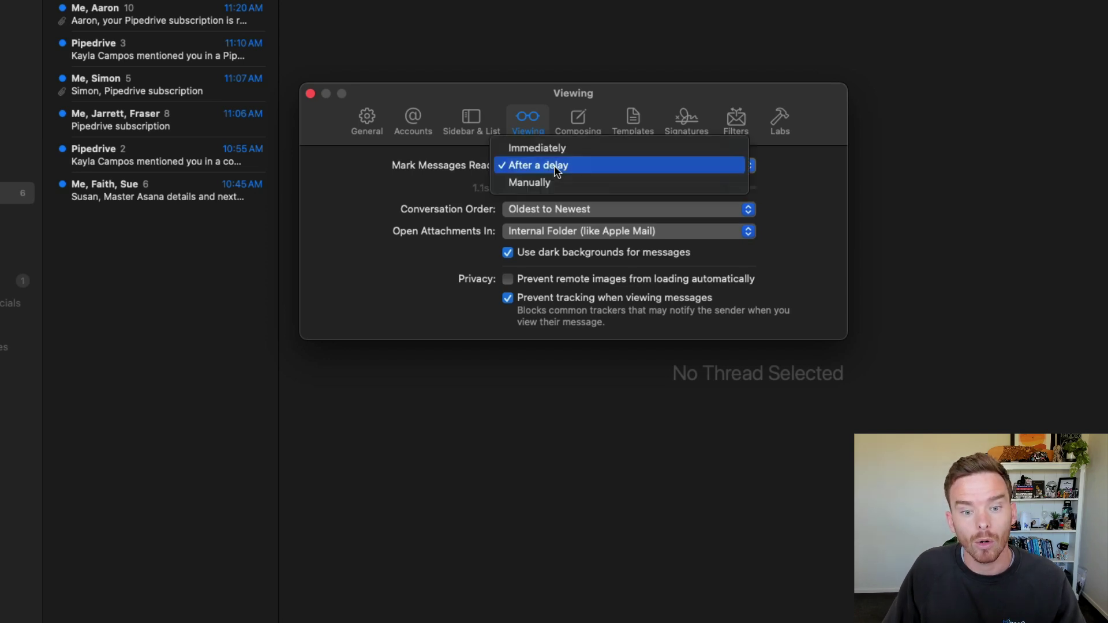
pyautogui.click(547, 183)
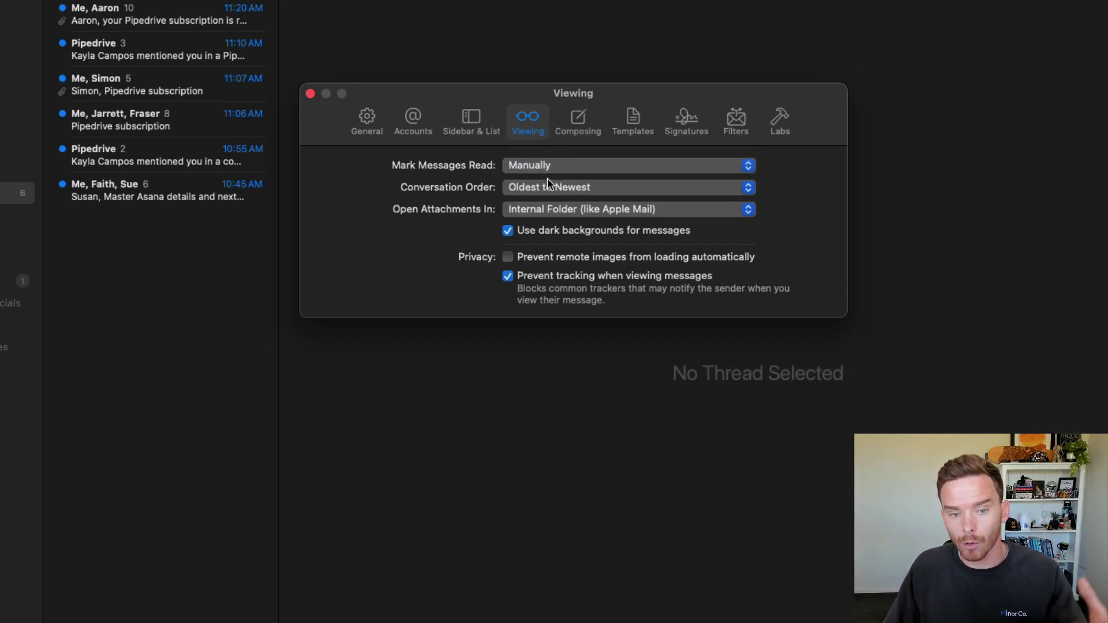
pyautogui.click(536, 167)
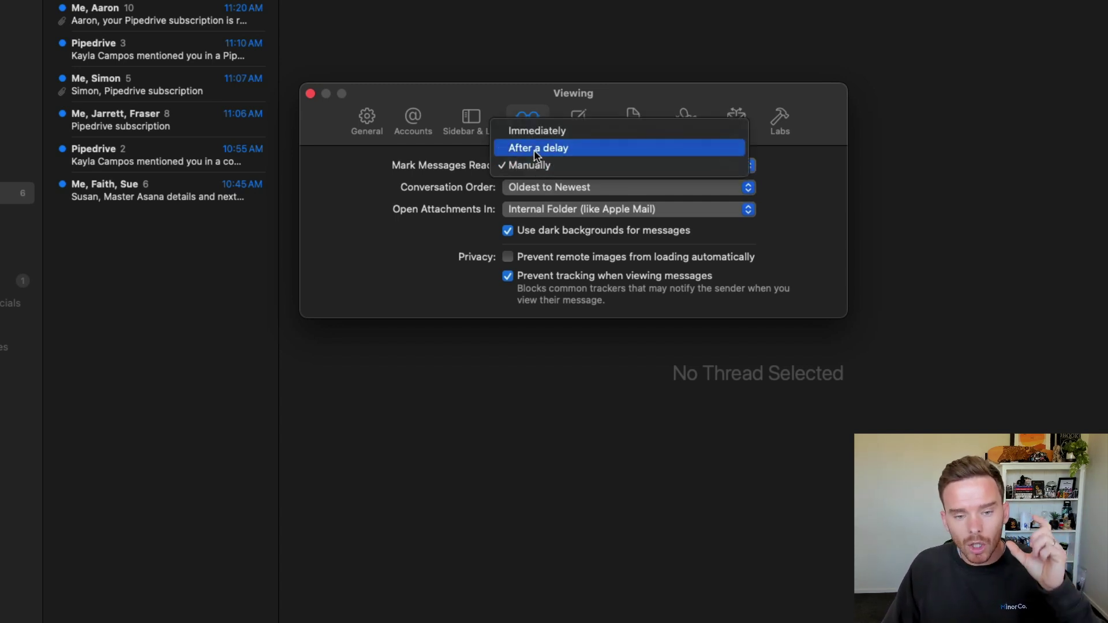
pyautogui.click(534, 150)
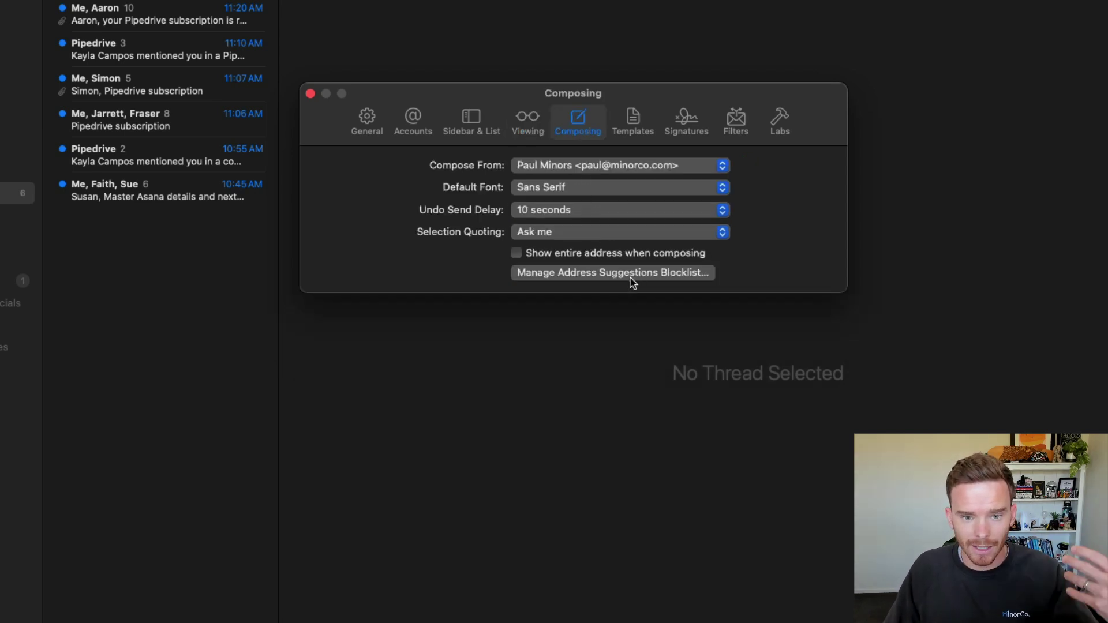
# Step: Keep the undo-send delay at 10 seconds, then view the Templates and Signatures settings
pyautogui.click(559, 214)
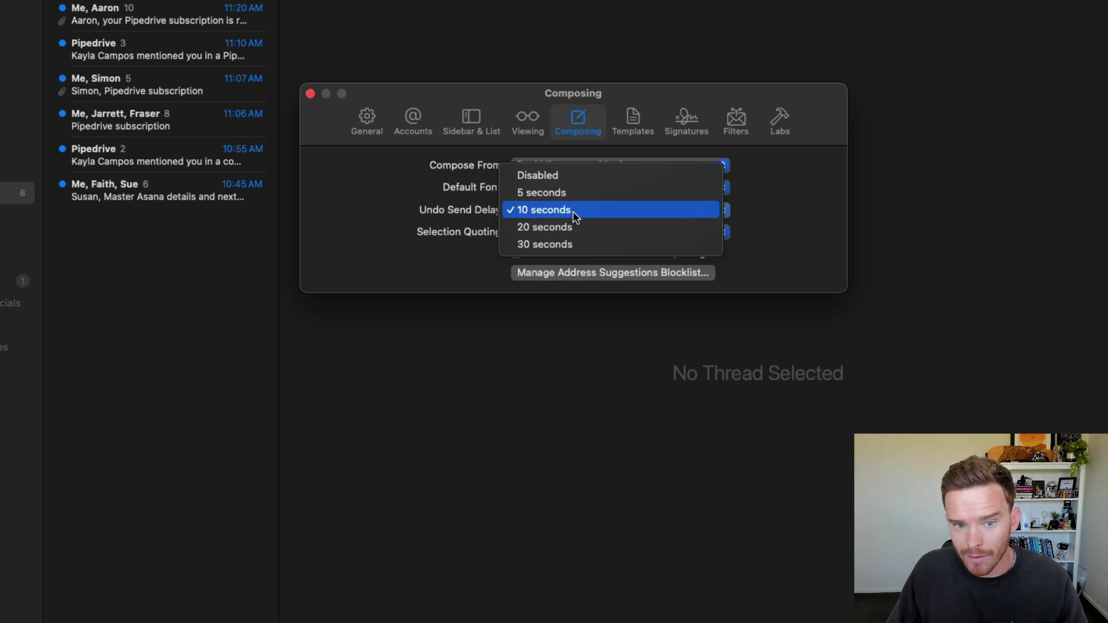
pyautogui.click(575, 210)
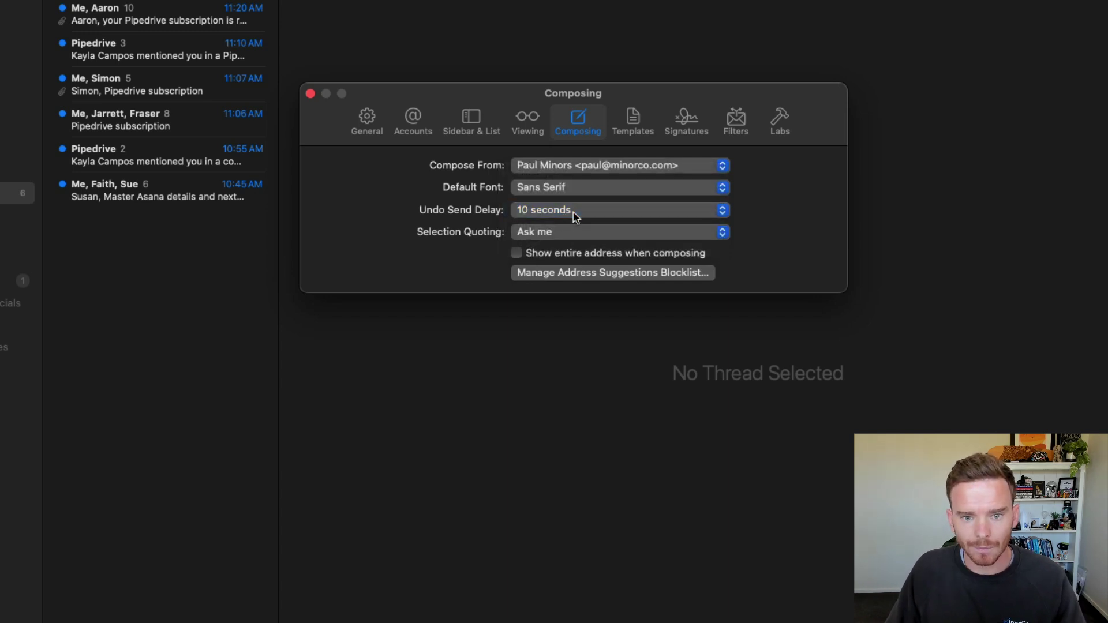
pyautogui.click(633, 122)
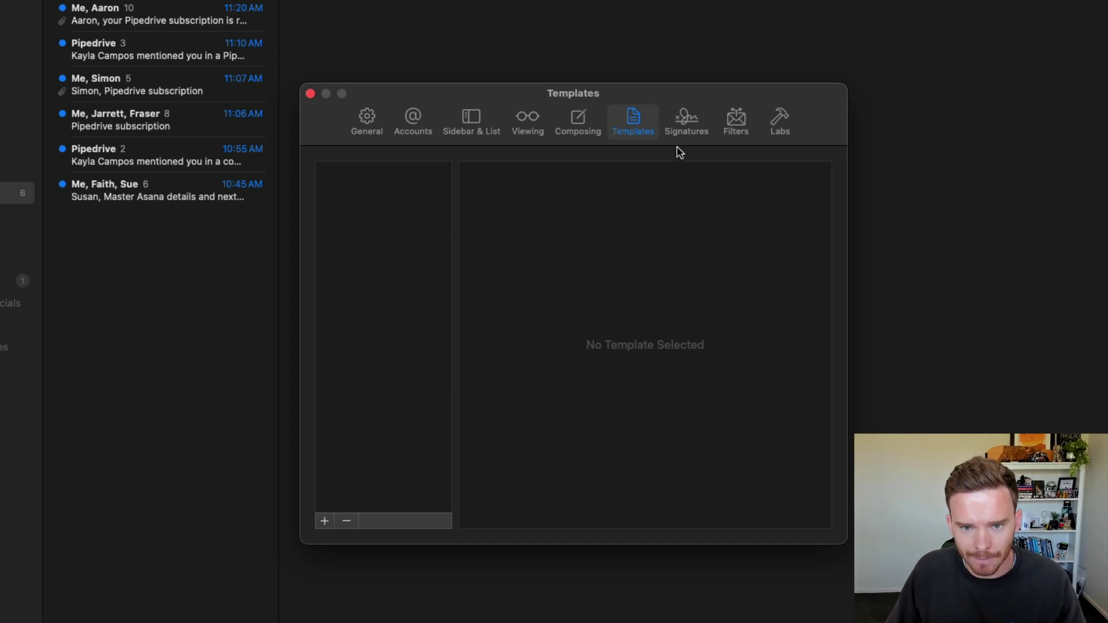
pyautogui.click(685, 122)
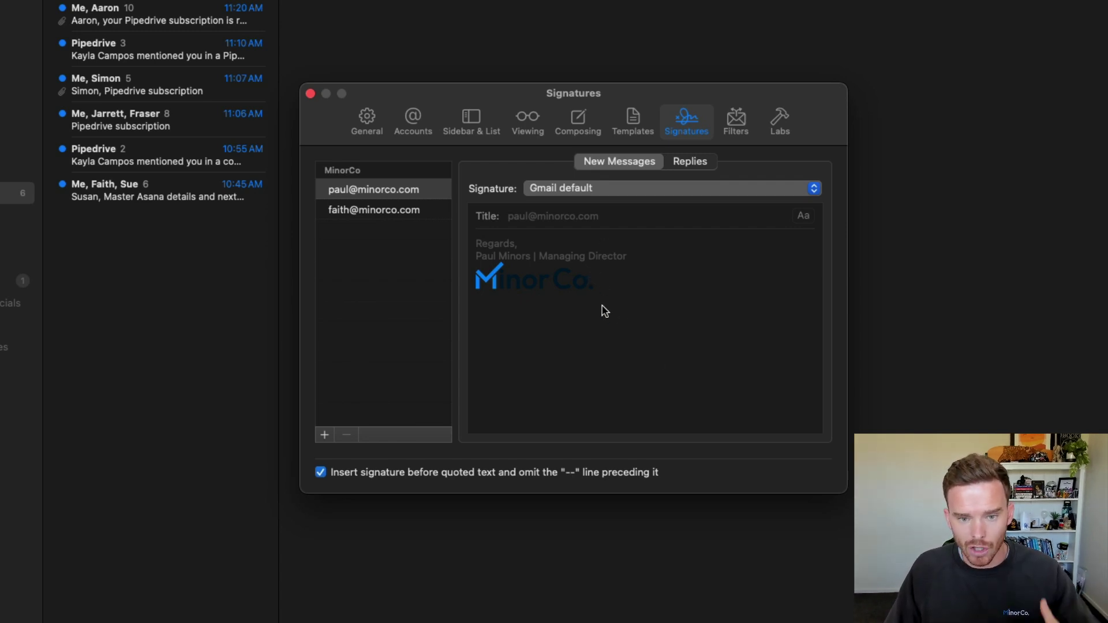
# Step: Keep Gmail default as the first account's reply signature, then bring up the Filters settings
pyautogui.click(401, 212)
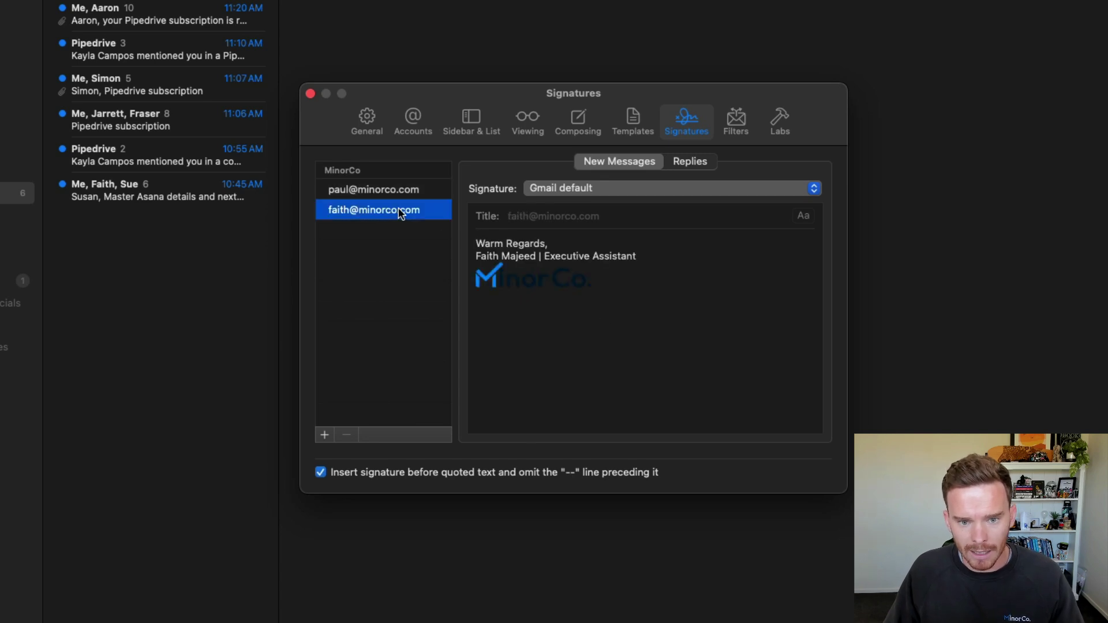
pyautogui.press('Up')
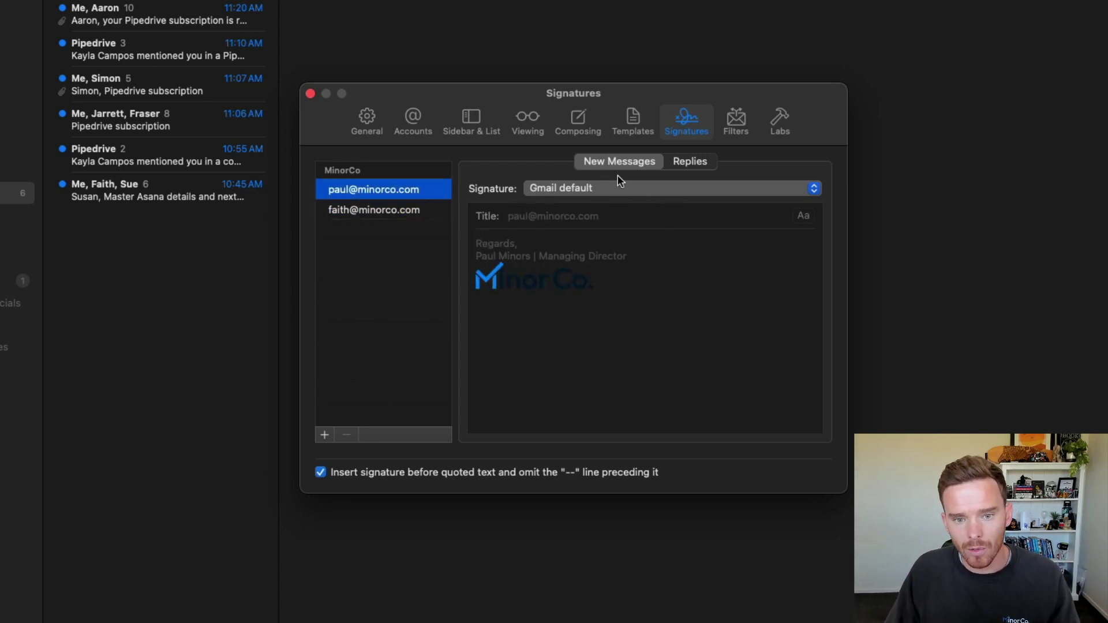
pyautogui.click(688, 166)
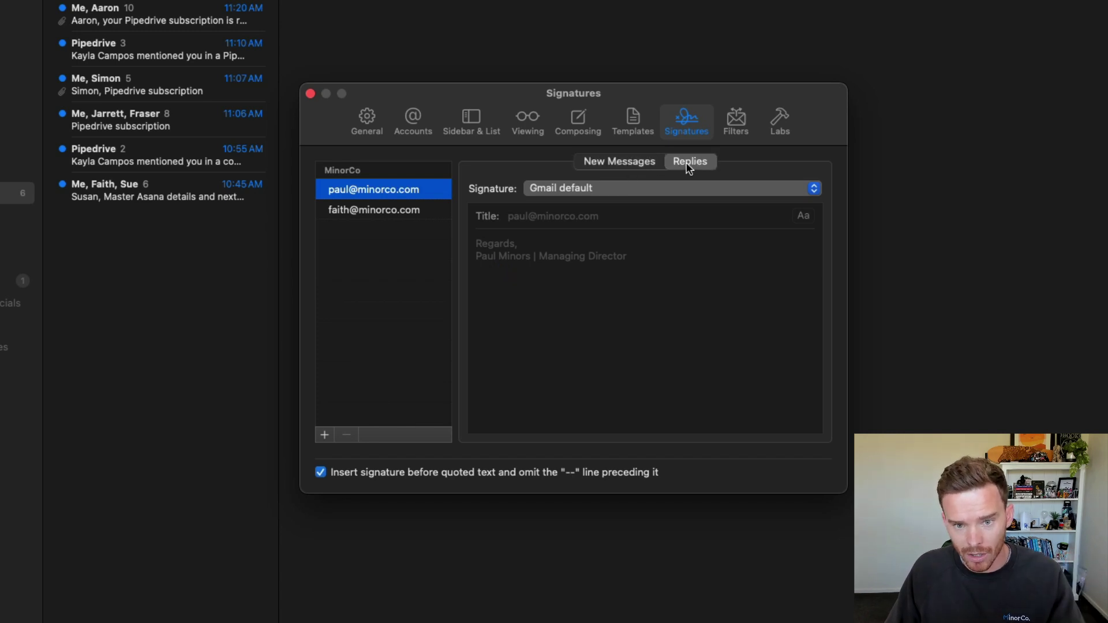
pyautogui.click(666, 195)
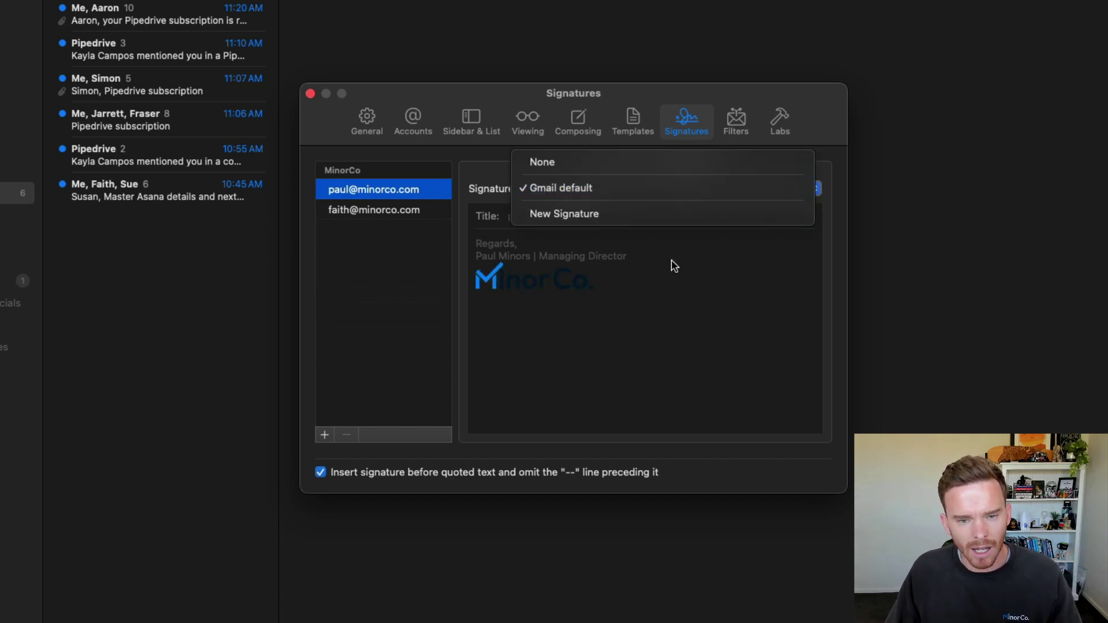
pyautogui.click(672, 375)
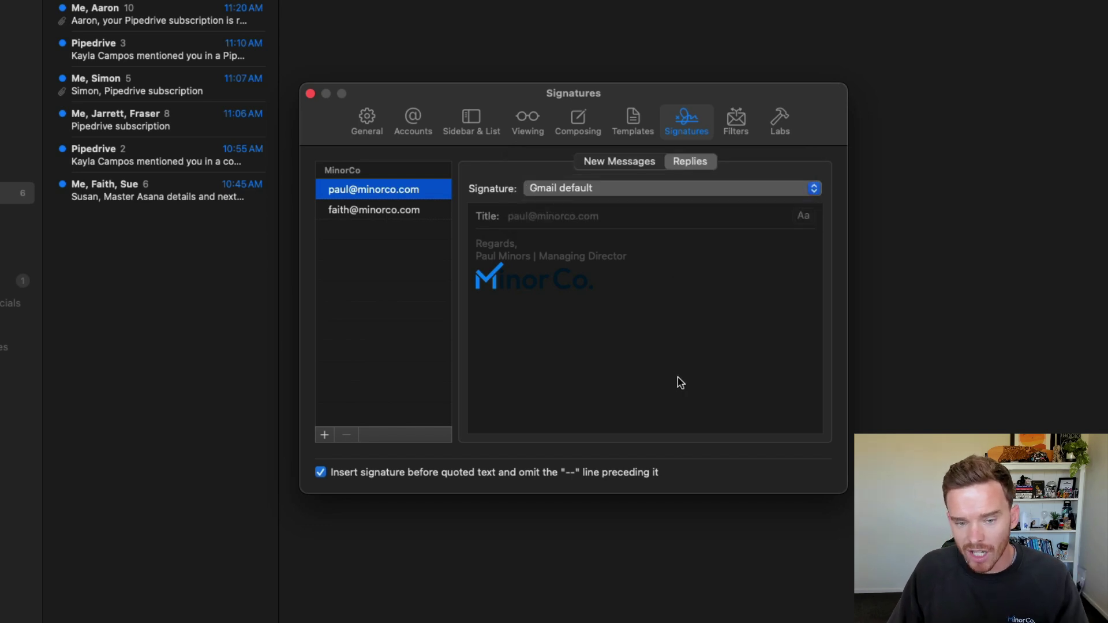
pyautogui.click(644, 164)
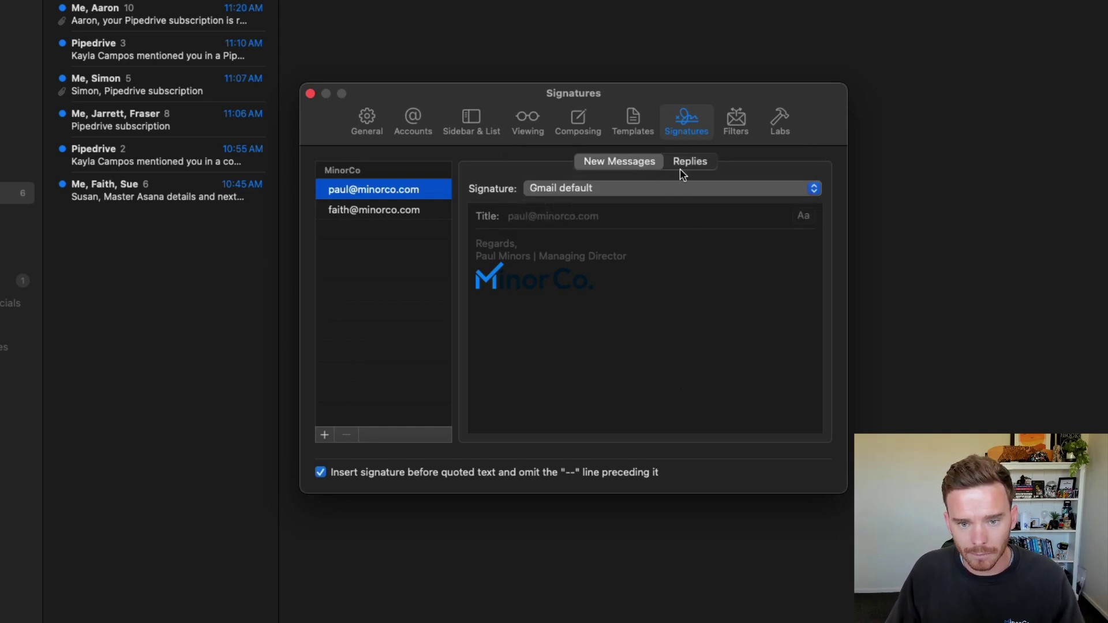
pyautogui.click(736, 119)
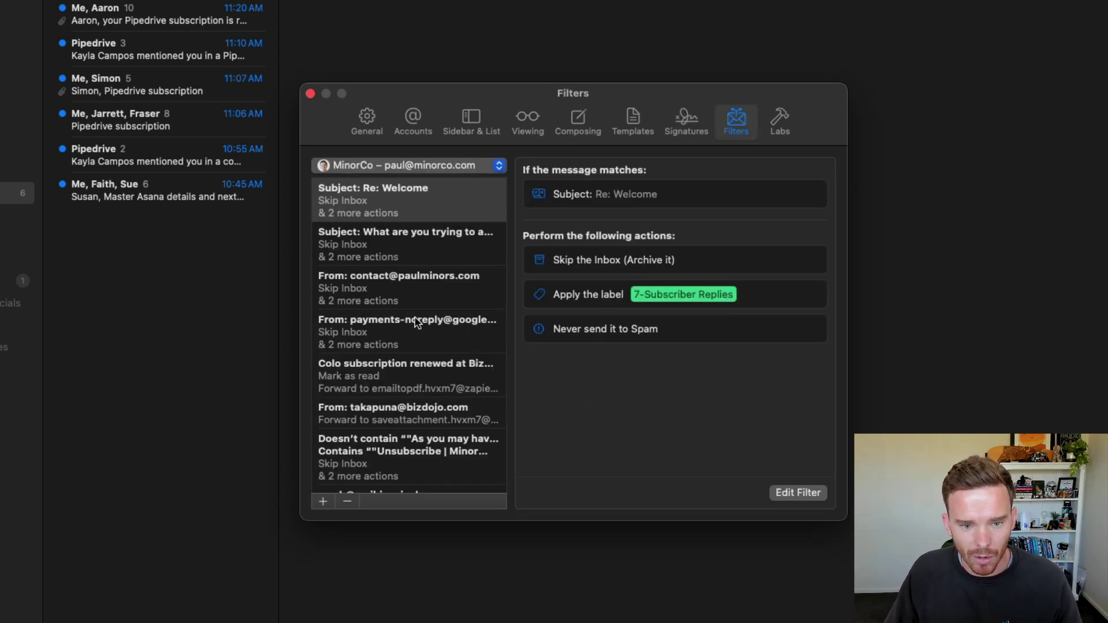
pyautogui.scroll(-5, 416, 321)
pyautogui.scroll(-10, 417, 321)
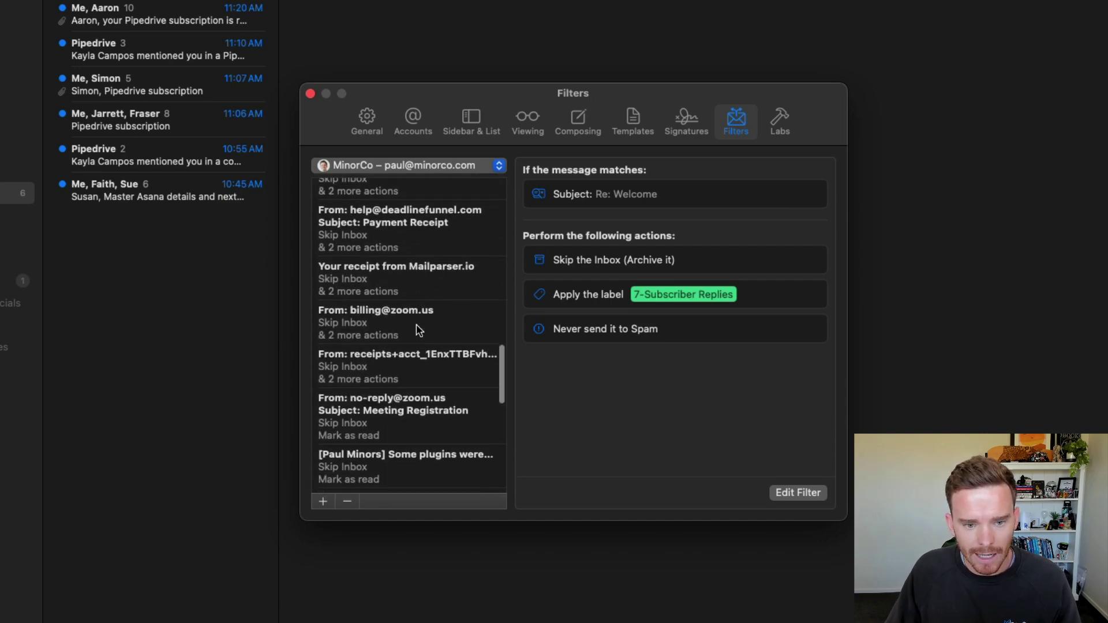
pyautogui.scroll(-5, 417, 324)
pyautogui.scroll(20, 417, 324)
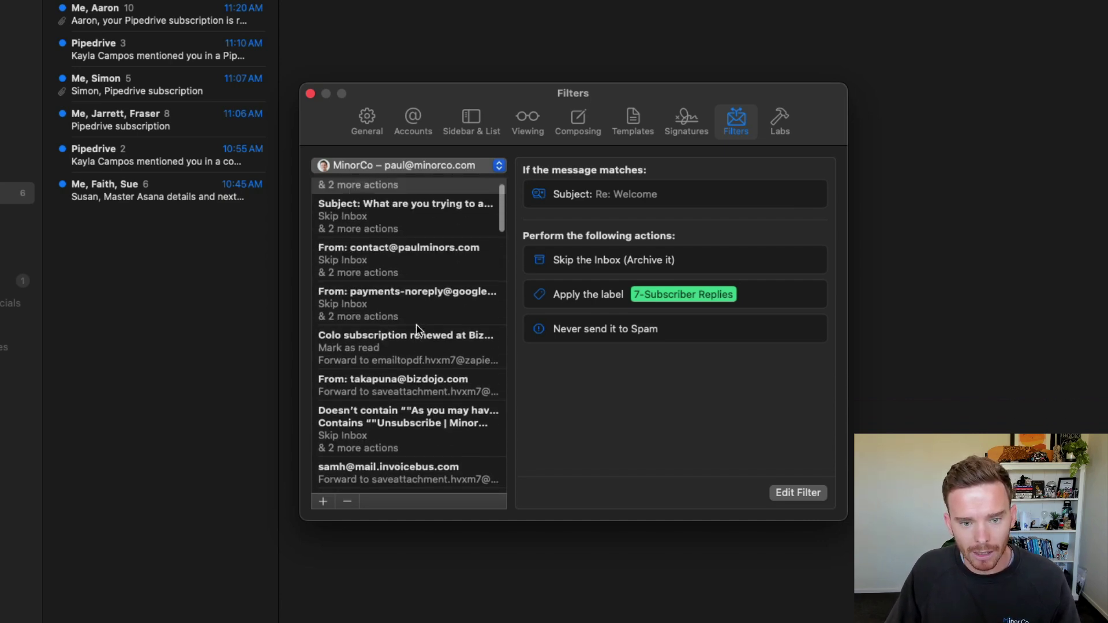
pyautogui.scroll(2, 426, 328)
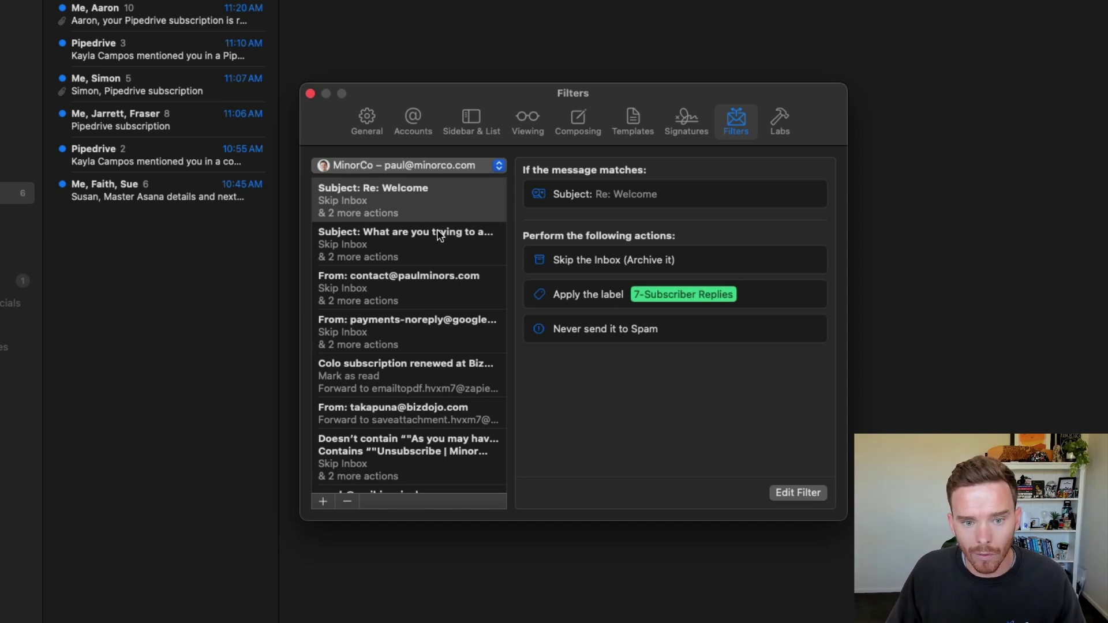
pyautogui.click(437, 207)
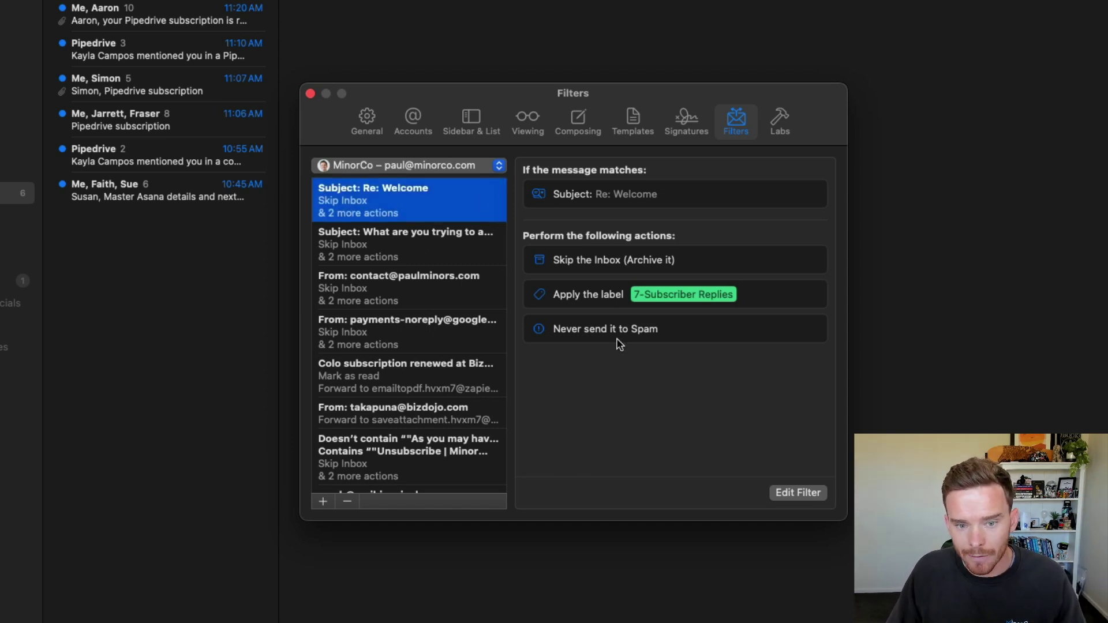
pyautogui.click(779, 493)
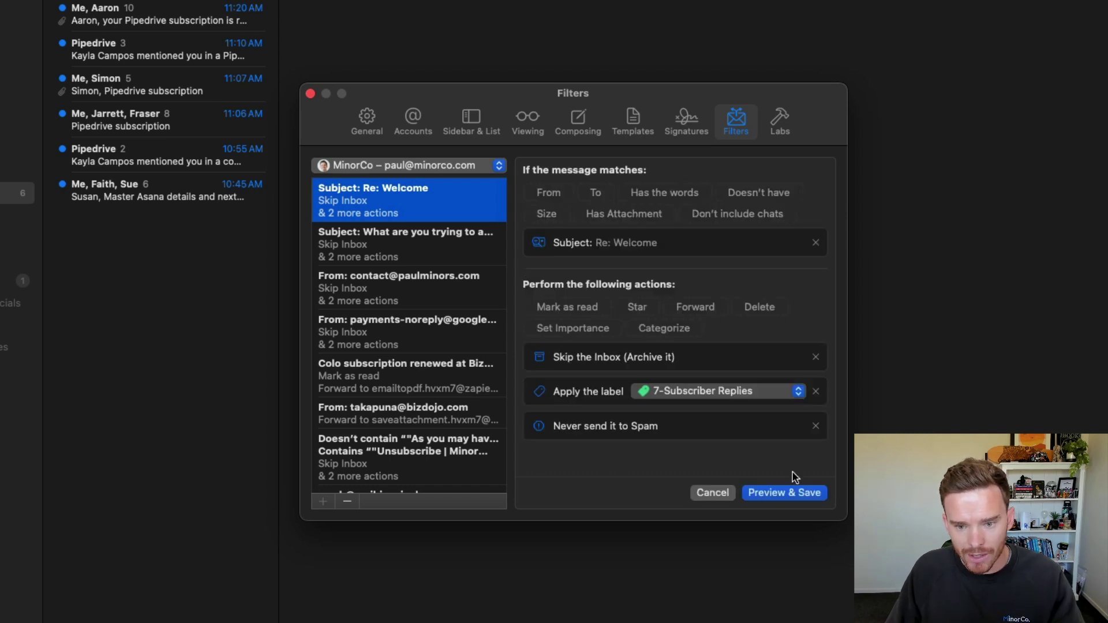
pyautogui.click(716, 493)
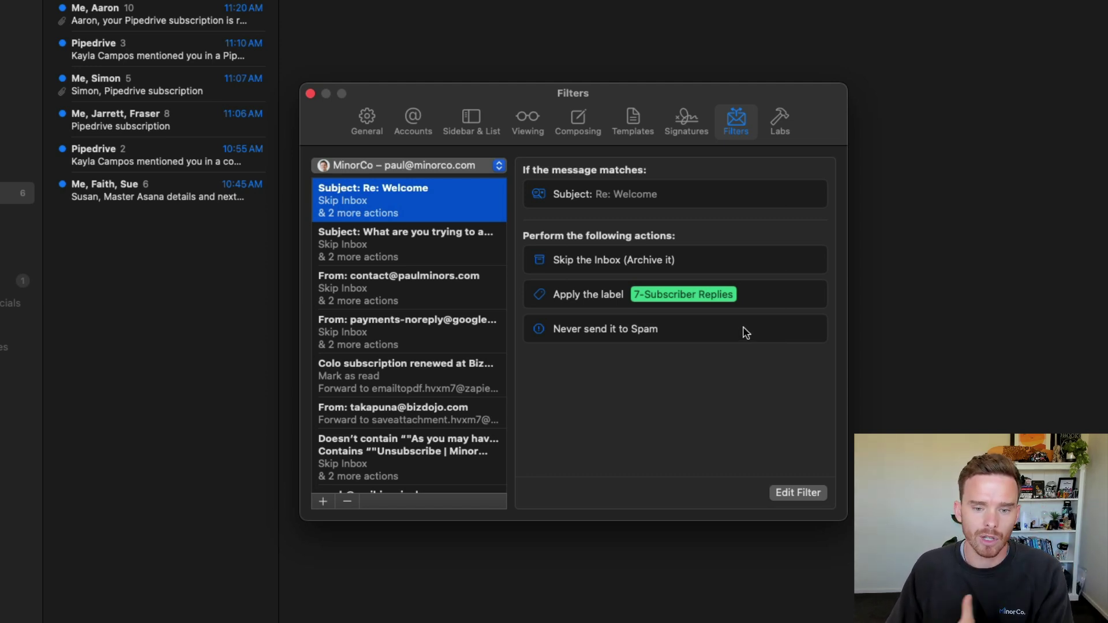
# Step: Look over the Labs and General settings, then close the Preferences window
pyautogui.click(779, 122)
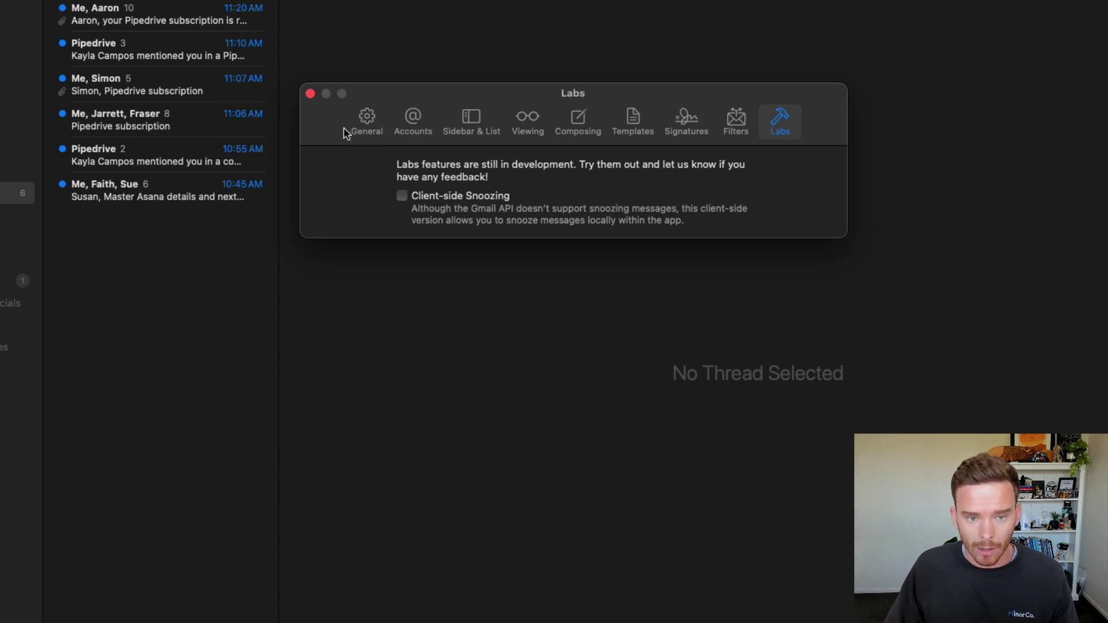
pyautogui.click(367, 133)
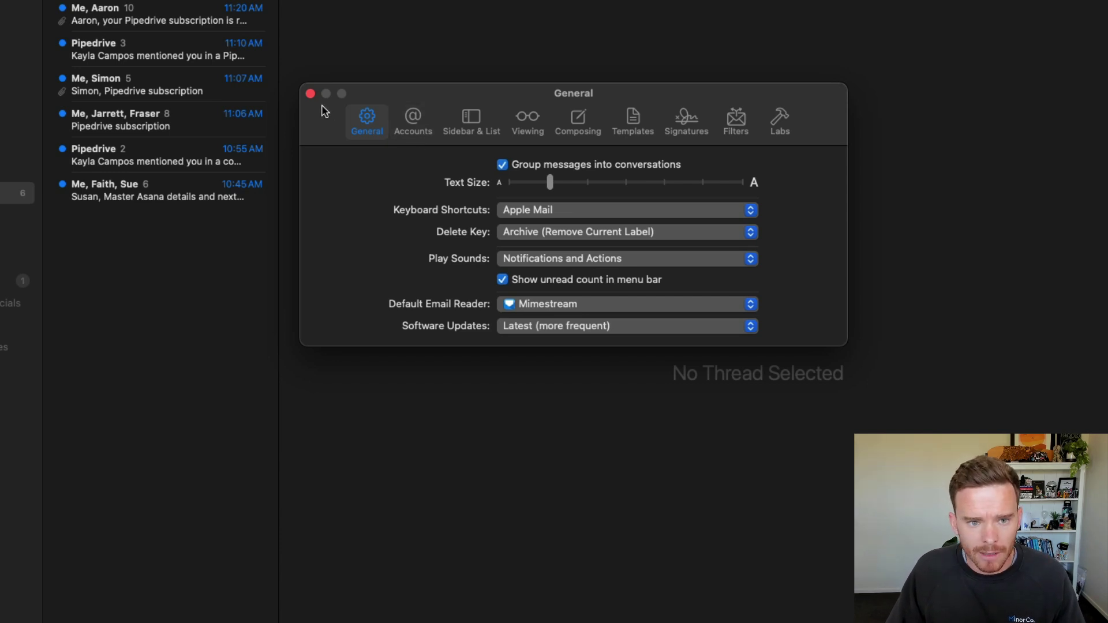
pyautogui.click(310, 92)
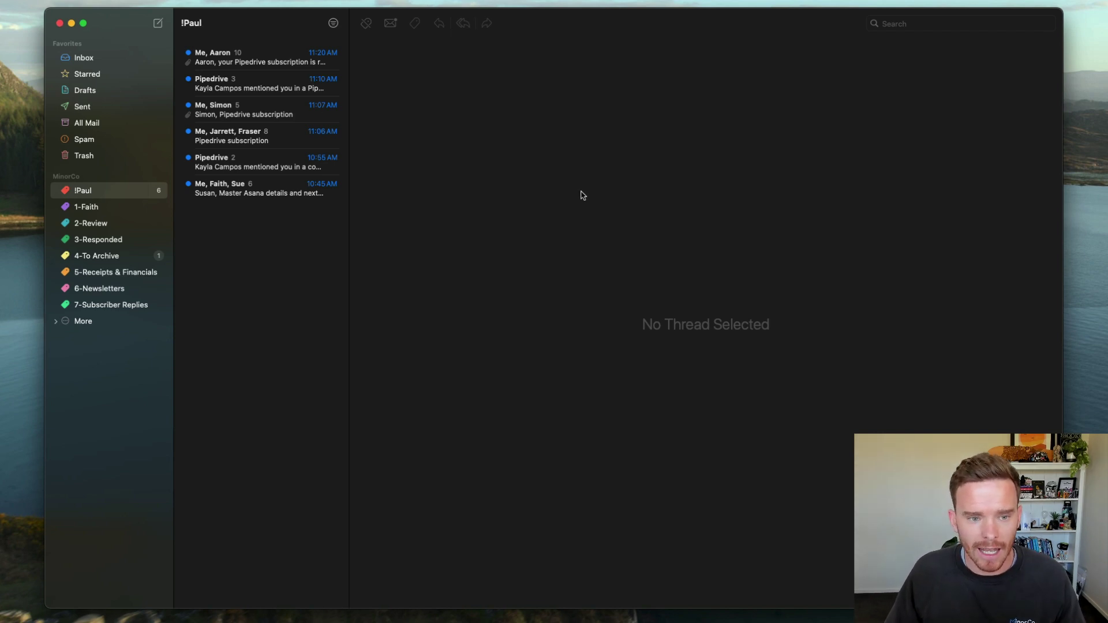
# Step: Switch to Apple Mail and search all mailboxes for messages from the contact's address
pyautogui.click(920, 25)
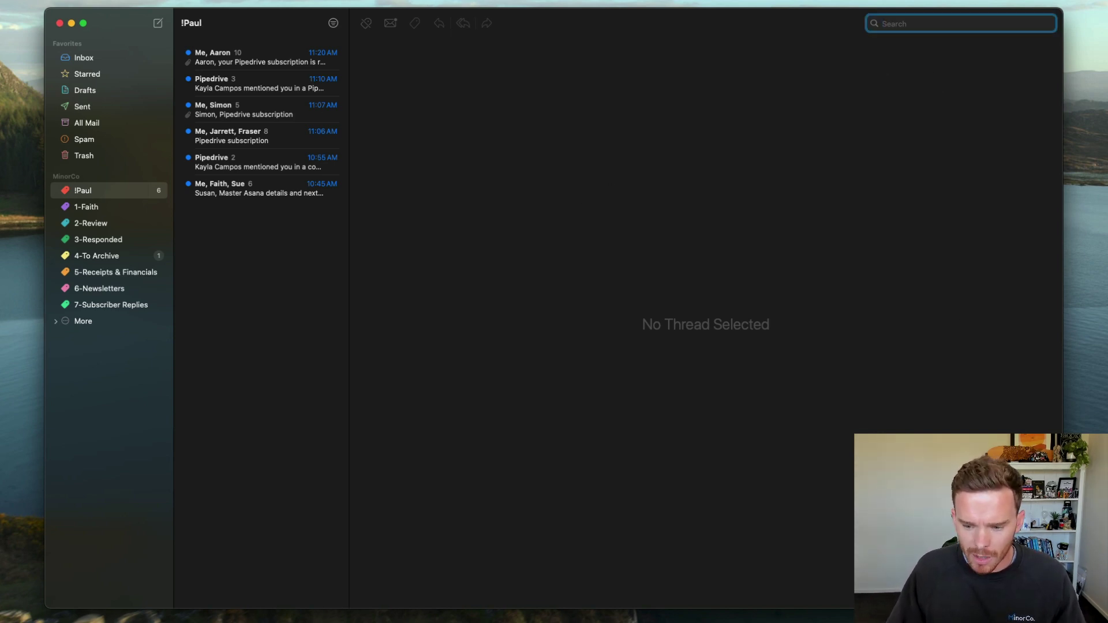
pyautogui.press('super+Tab')
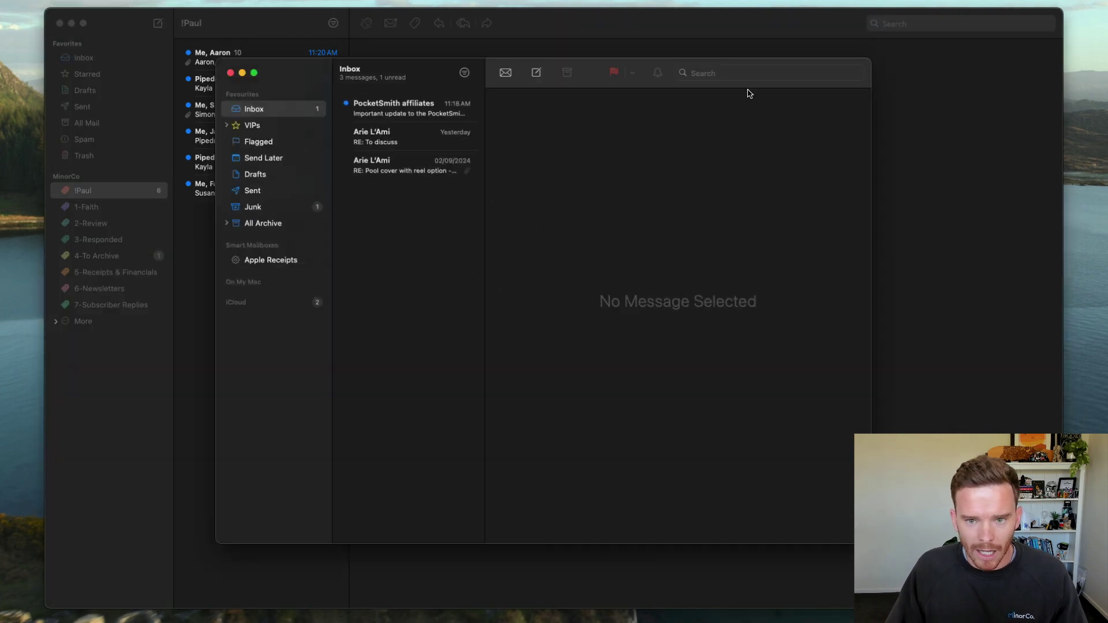
pyautogui.click(748, 73)
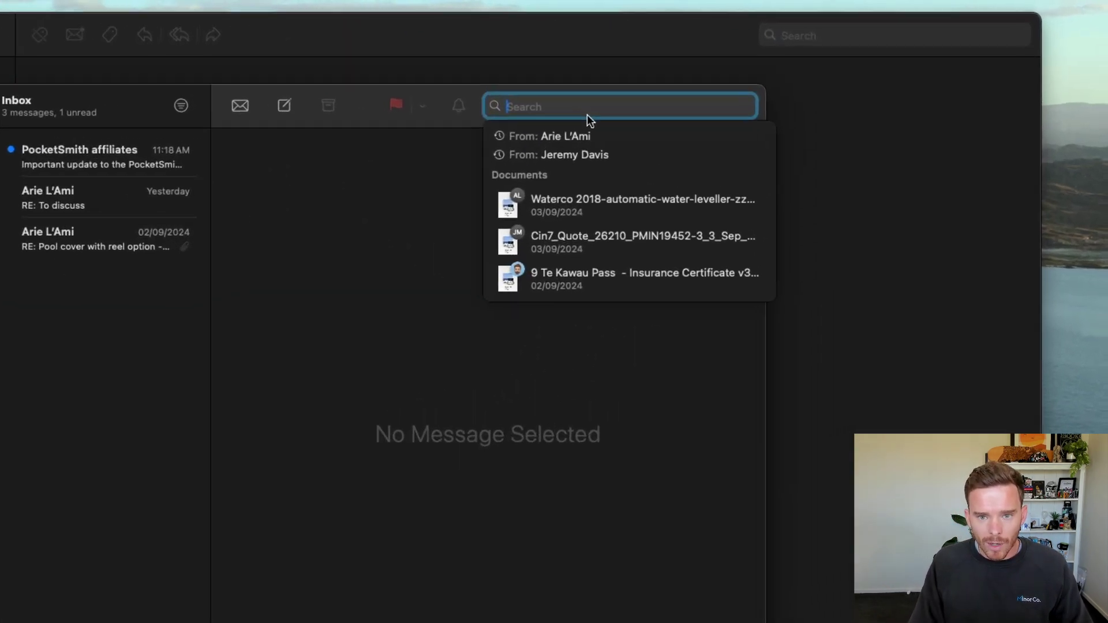
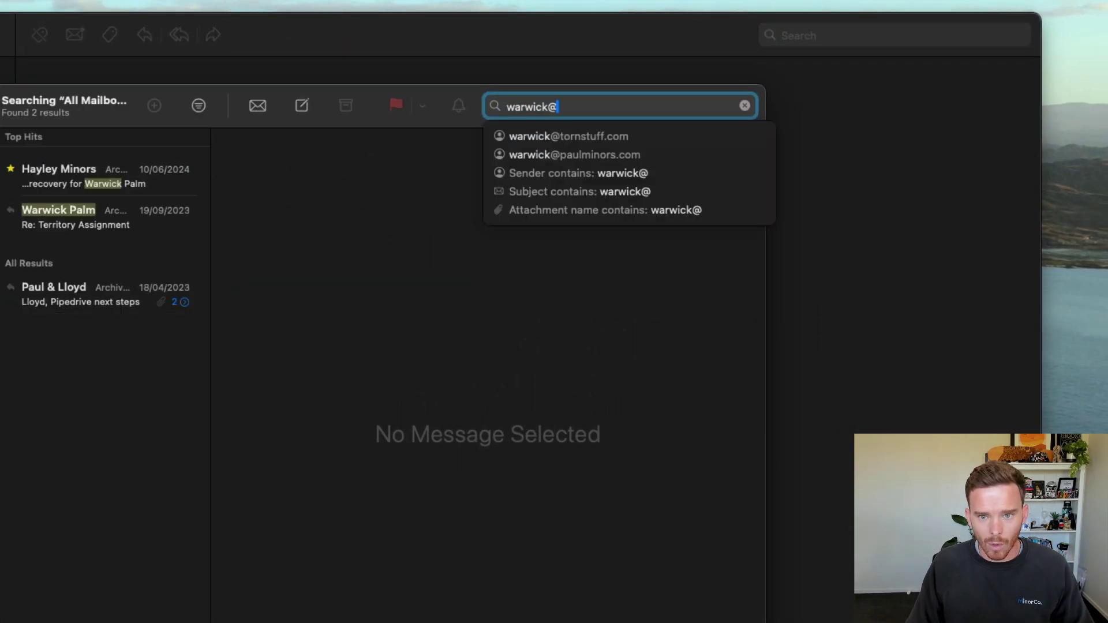
pyautogui.press('Down')
pyautogui.press('Down')
pyautogui.press('Return')
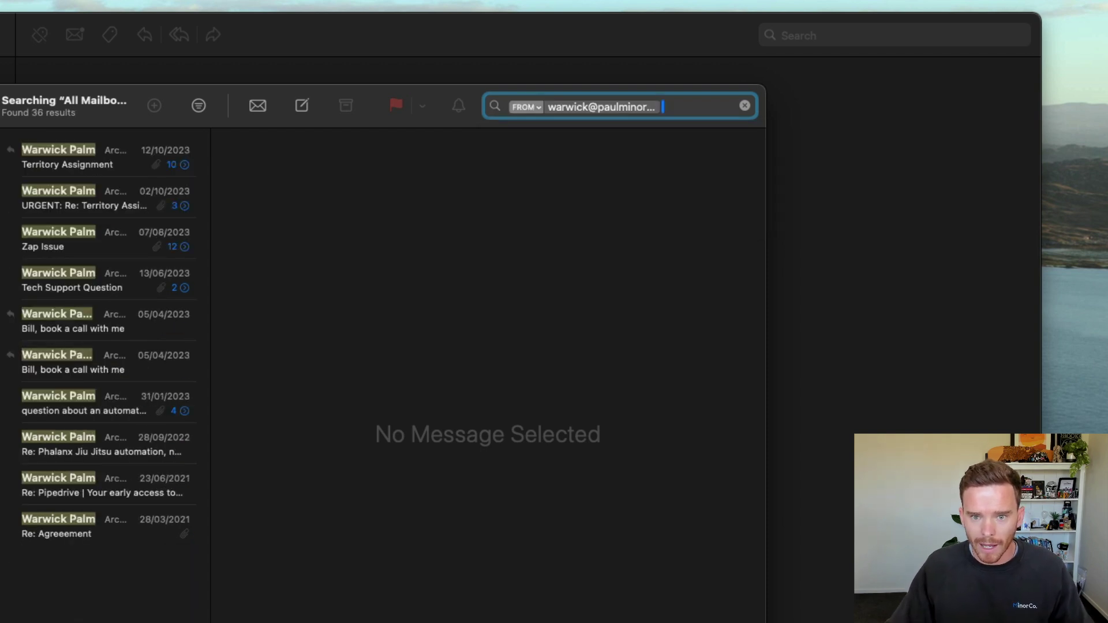
# Step: Widen the address match from From to Message, then cancel the search
pyautogui.click(528, 110)
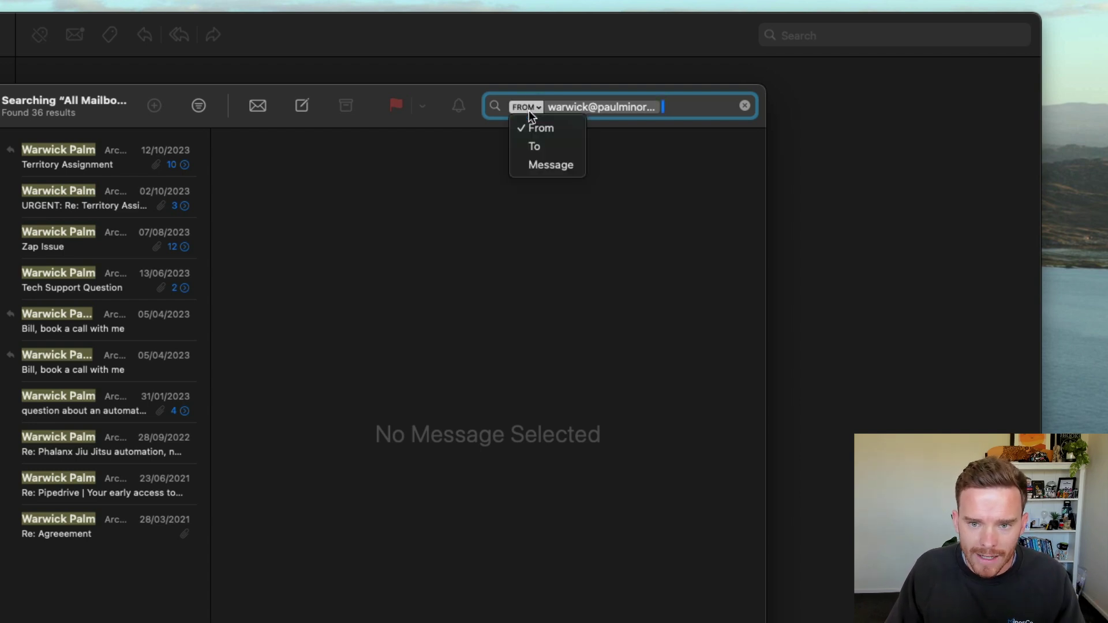
pyautogui.click(547, 166)
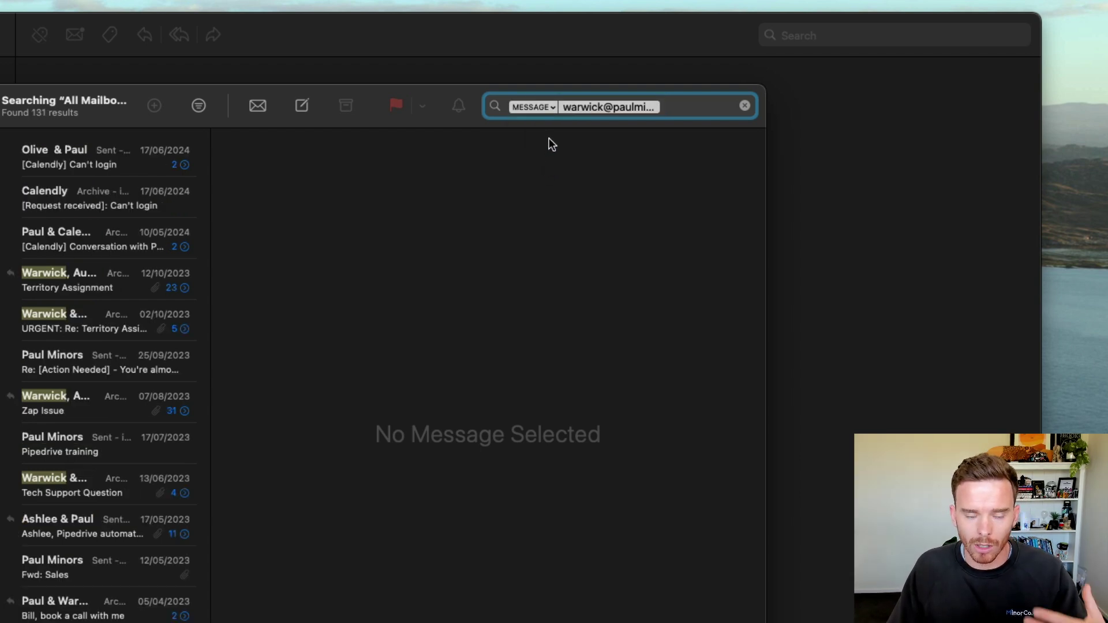
pyautogui.click(538, 109)
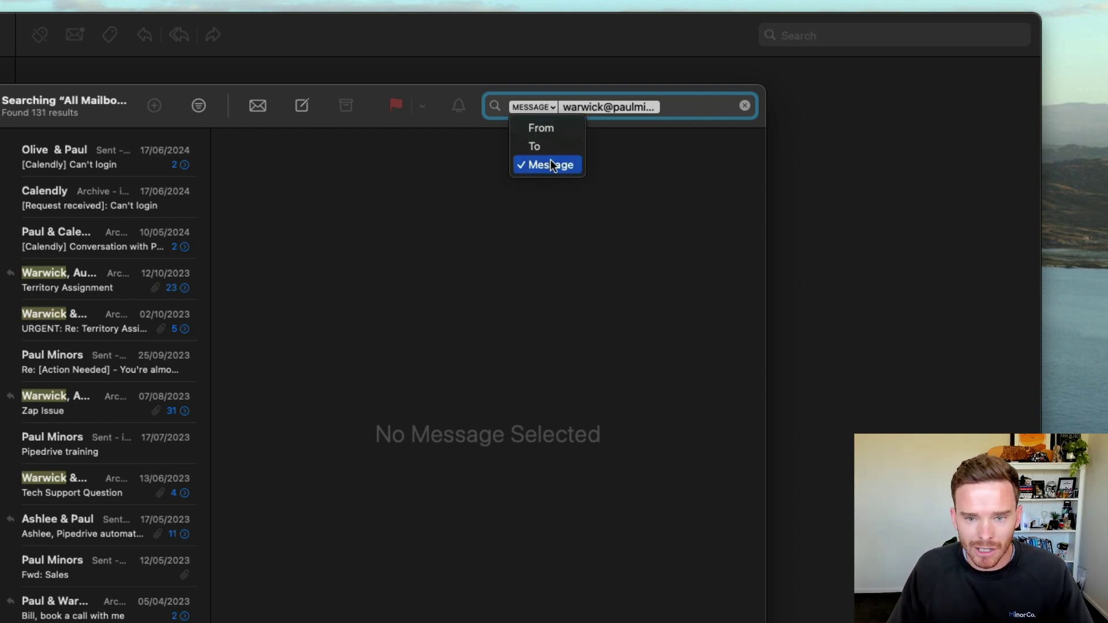
pyautogui.press('Escape')
pyautogui.press('Escape')
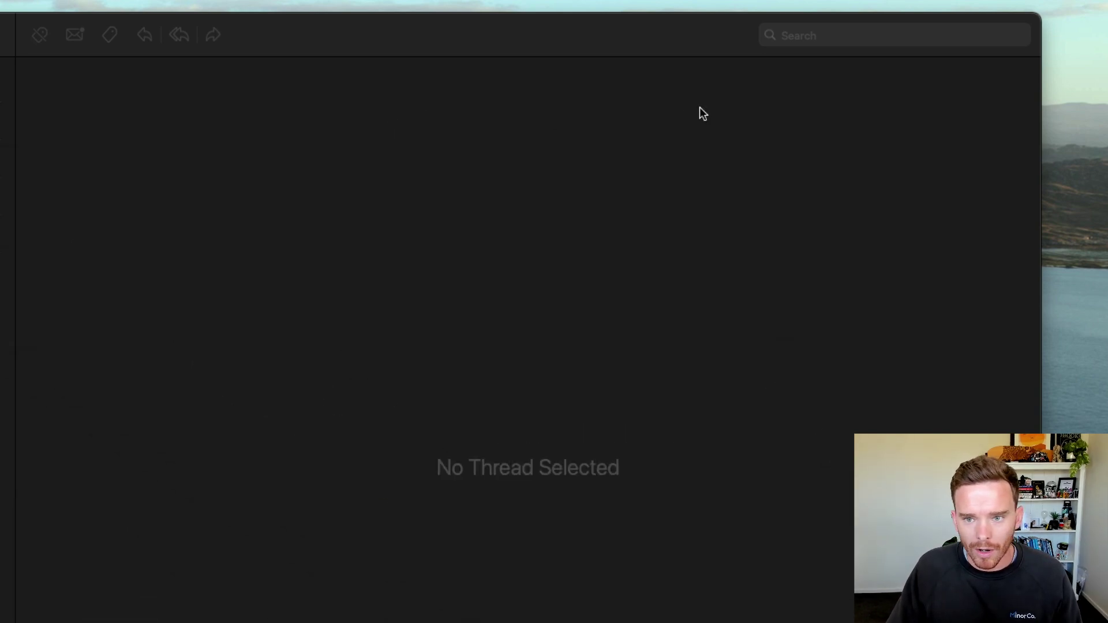
# Step: Search Mimestream for the contact's suggested address, keeping the match scope at Any field
pyautogui.click(792, 44)
pyautogui.write('warwick')
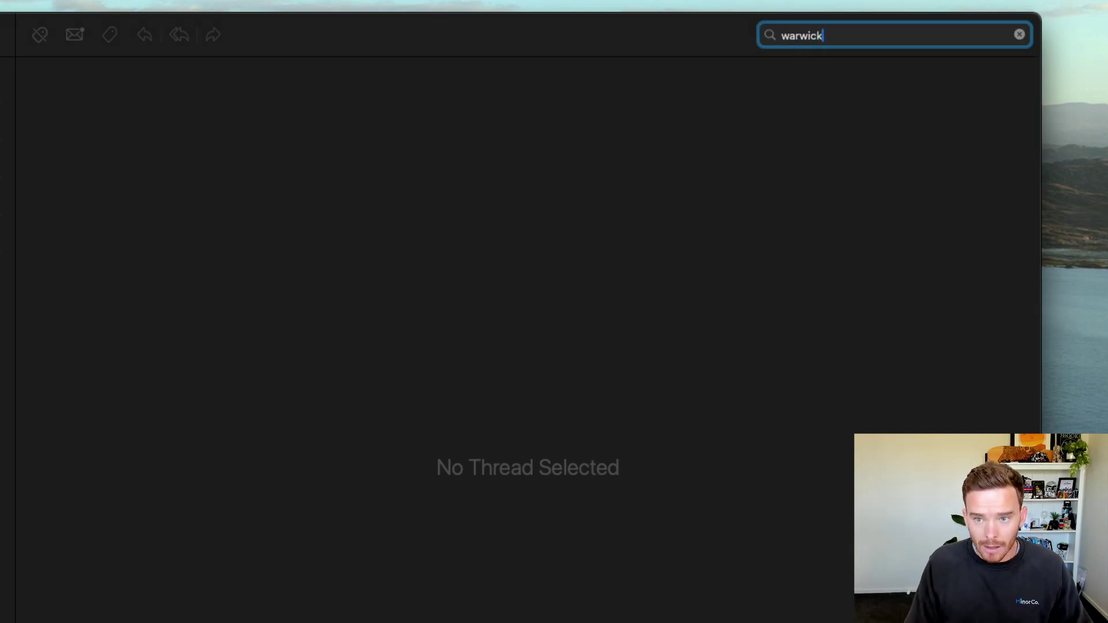
pyautogui.click(825, 82)
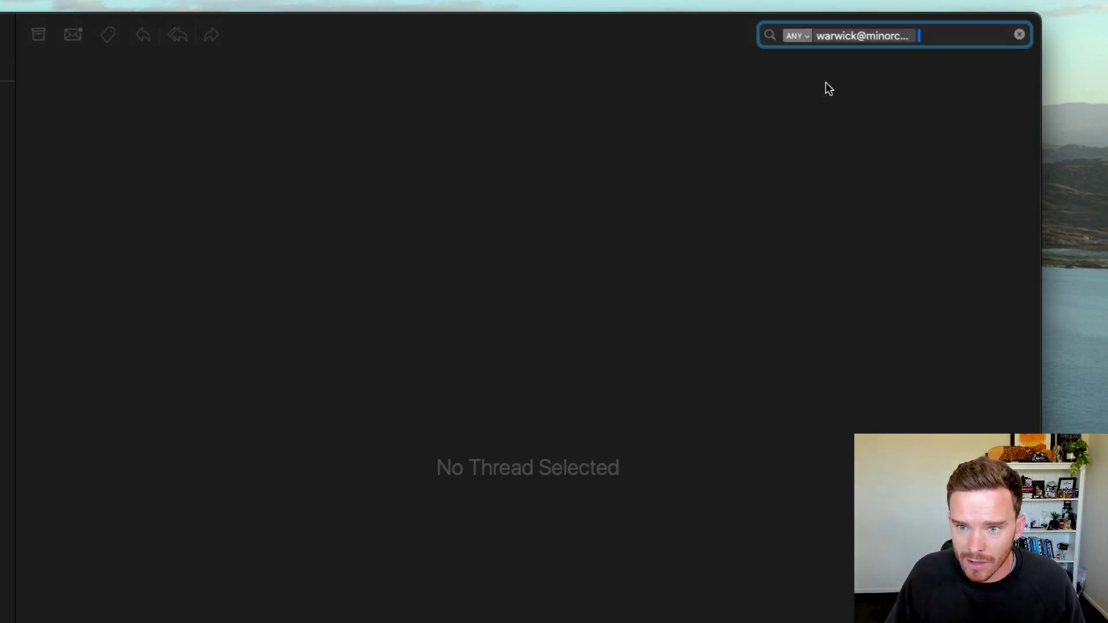
pyautogui.click(795, 37)
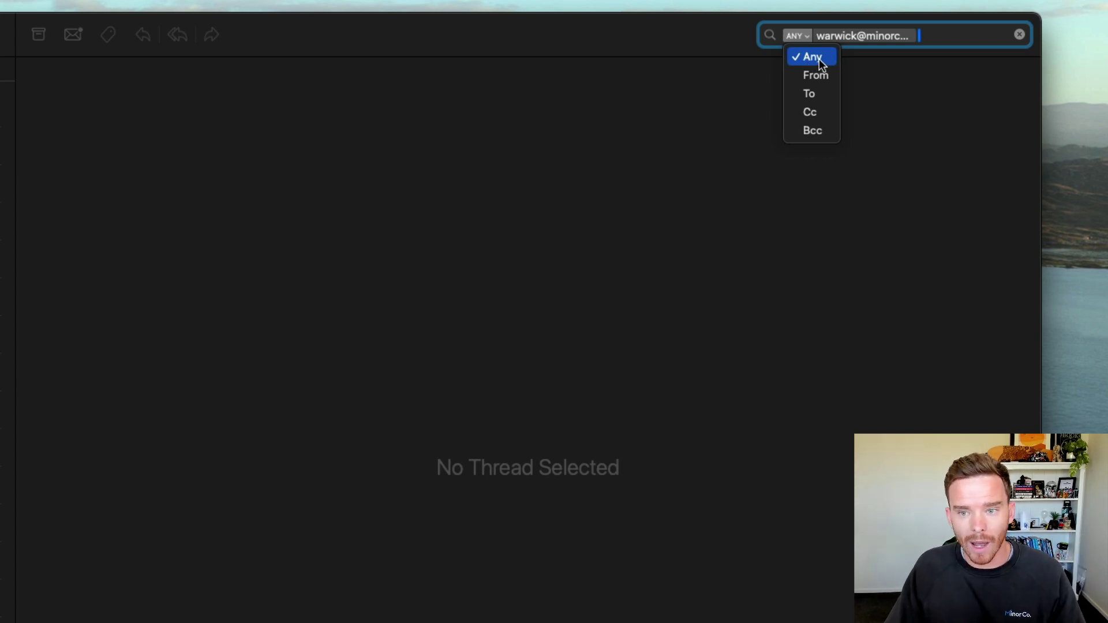
pyautogui.click(856, 73)
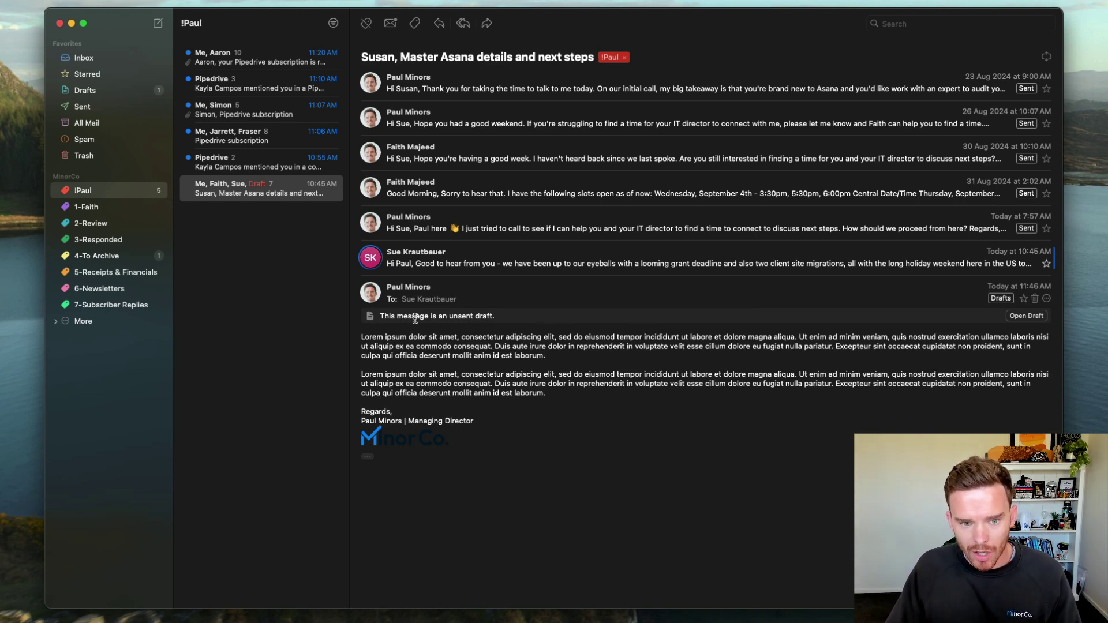
# Step: Open the Asana reply draft in a compose window and send it with Send and Archive
pyautogui.click(382, 315)
pyautogui.click(534, 319)
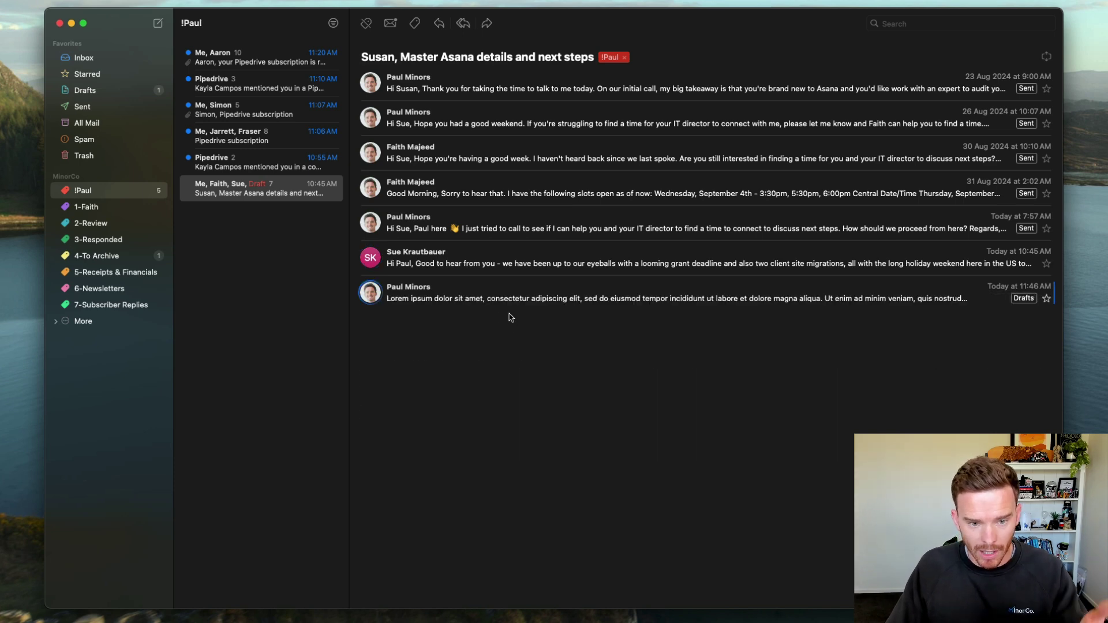
pyautogui.click(493, 319)
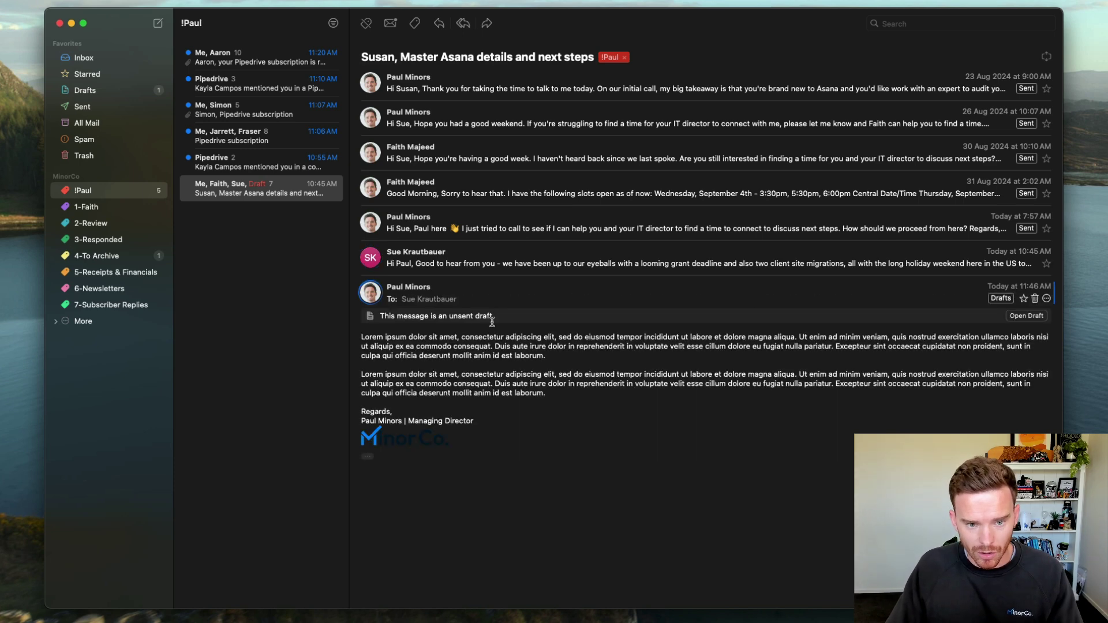
pyautogui.click(1026, 315)
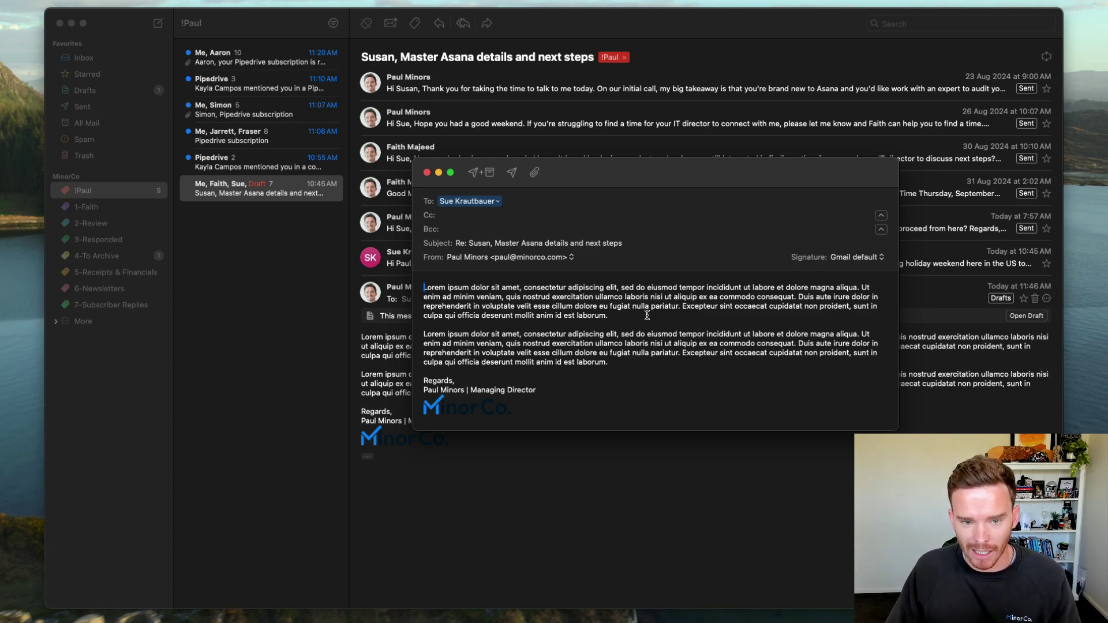
pyautogui.click(427, 173)
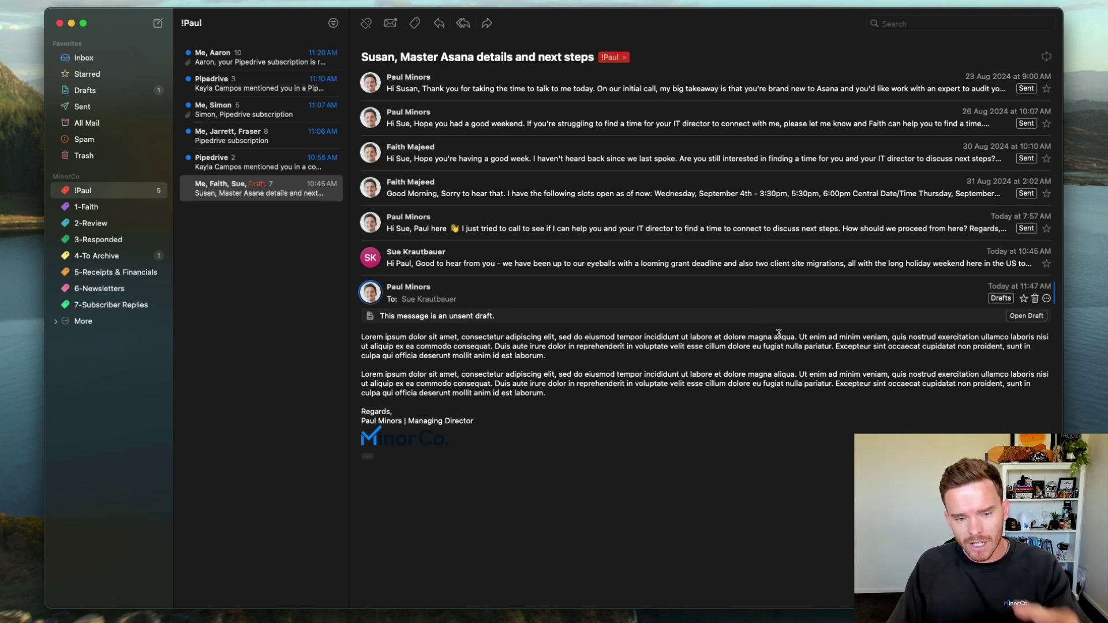
pyautogui.click(1026, 315)
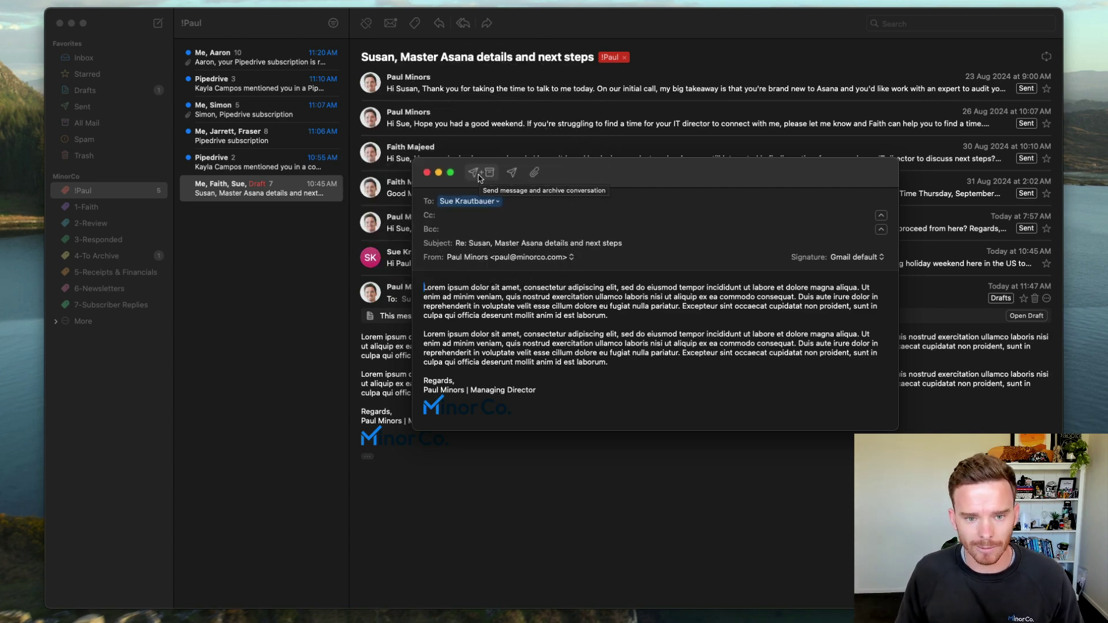
pyautogui.click(477, 175)
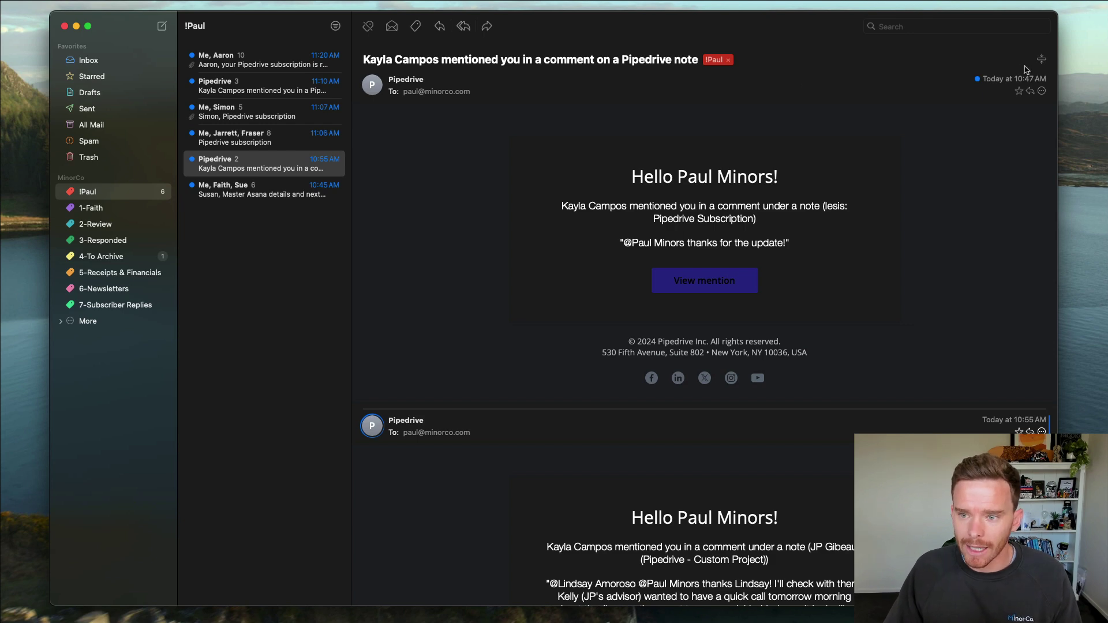
# Step: Collapse the first Pipedrive message, then toggle all messages twice with Shift-Command-E
pyautogui.click(974, 120)
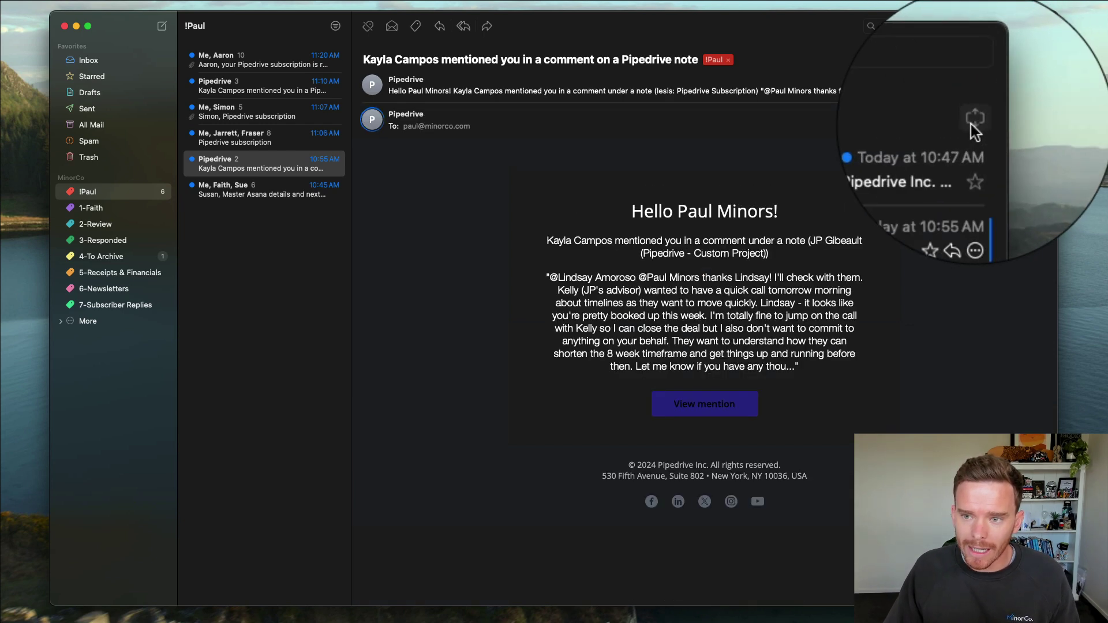
pyautogui.click(973, 120)
pyautogui.click(973, 120)
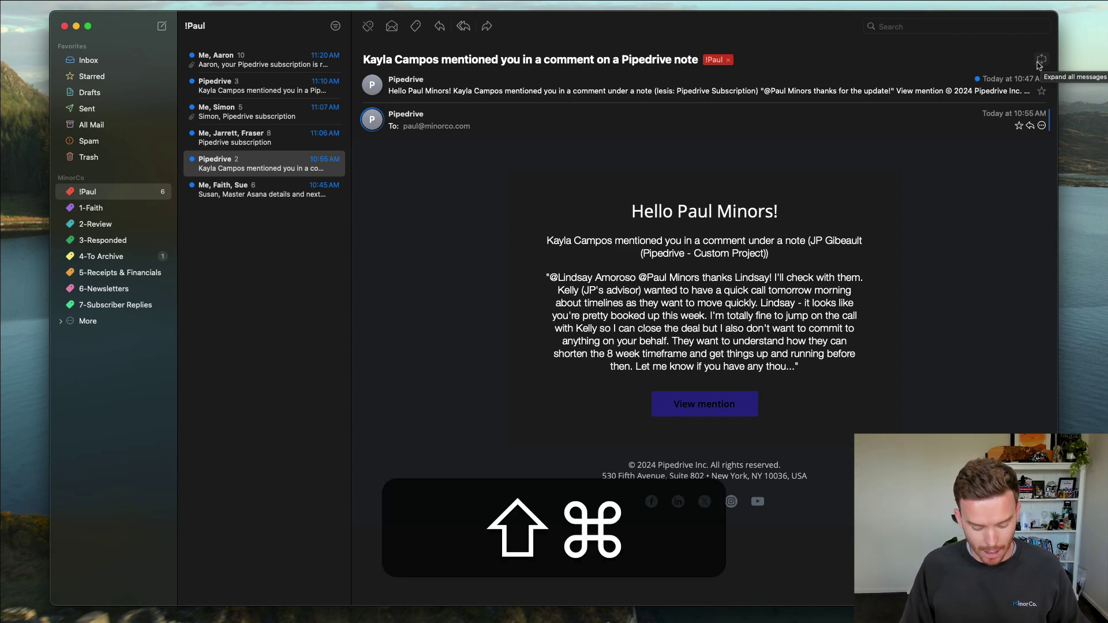
pyautogui.press('shift+super+e')
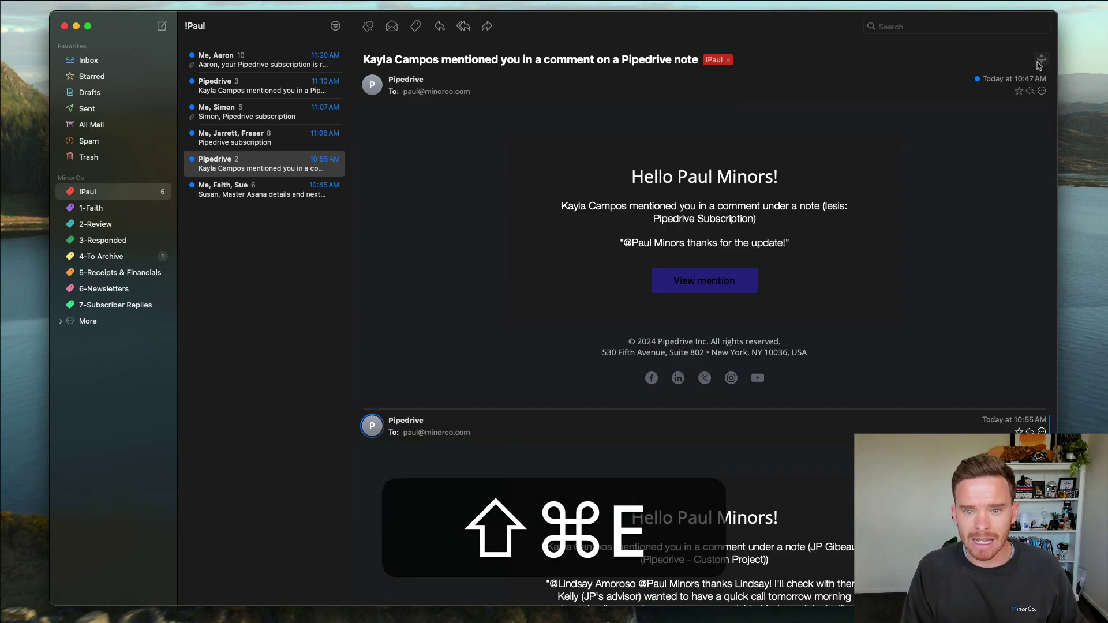
pyautogui.press('shift+super+e')
pyautogui.press('shift+super+e')
pyautogui.press('shift+super+e')
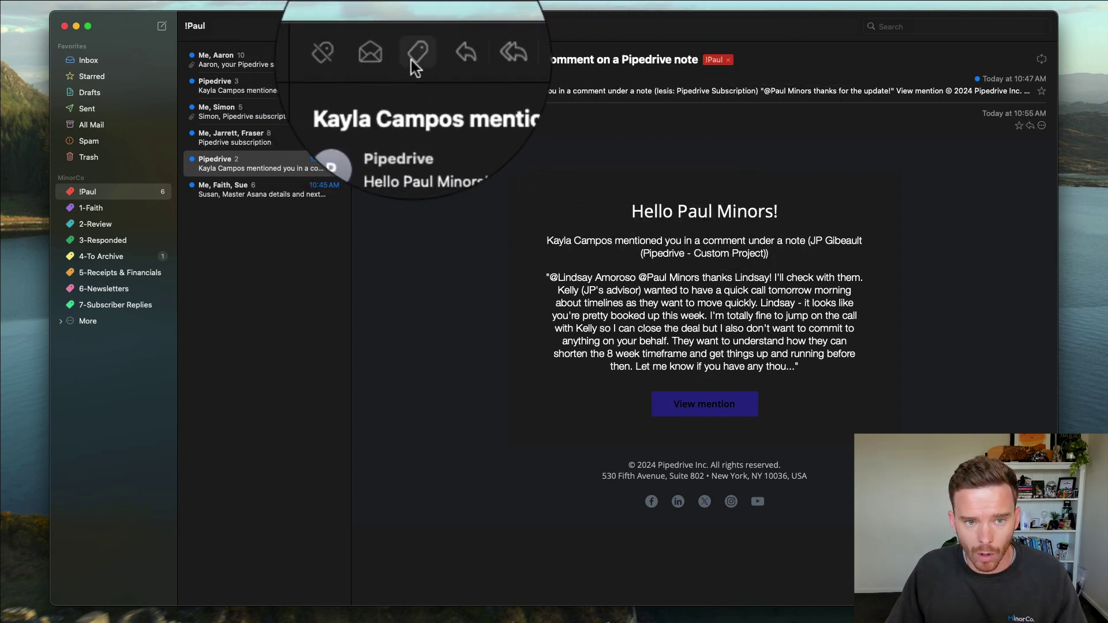
# Step: Check the label list without applying a label, then reopen the Pipedrive 10:55 AM thread
pyautogui.click(416, 26)
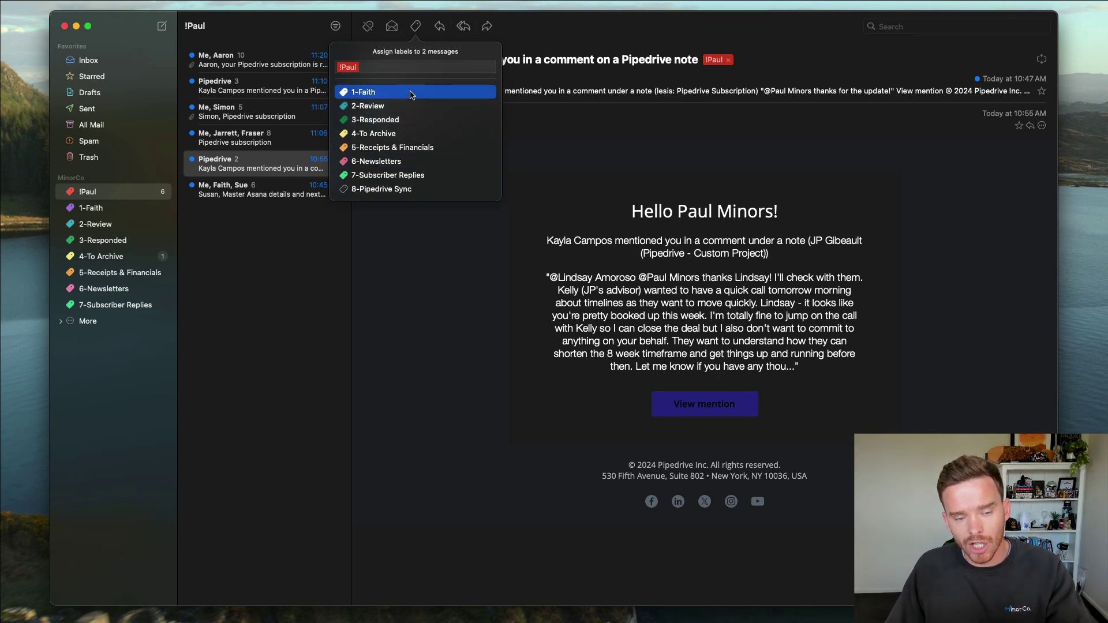
pyautogui.click(450, 292)
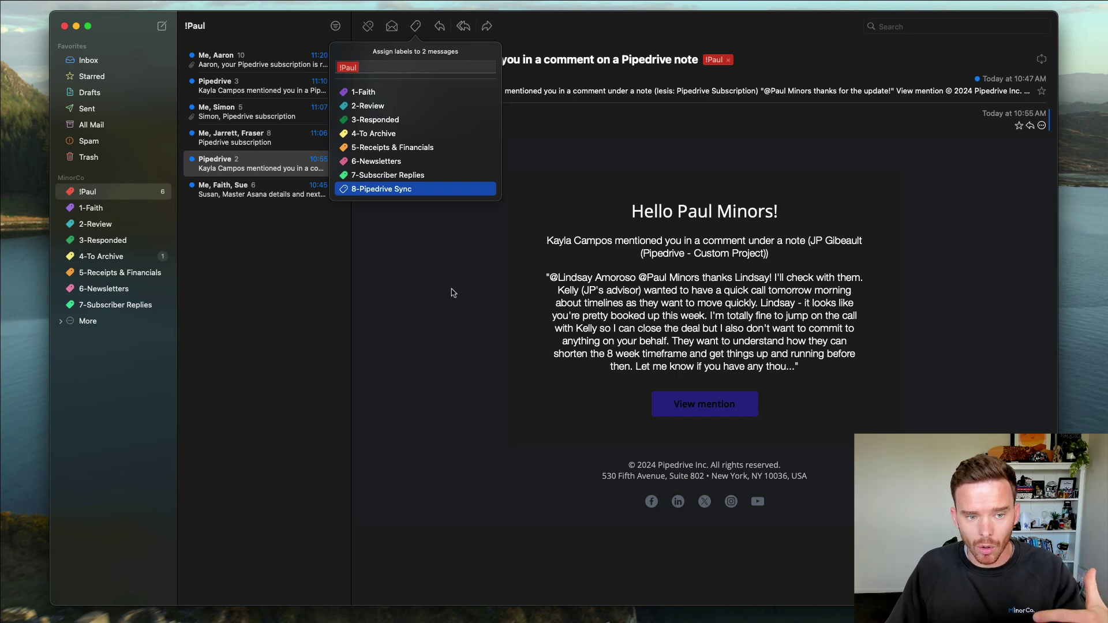
pyautogui.click(300, 327)
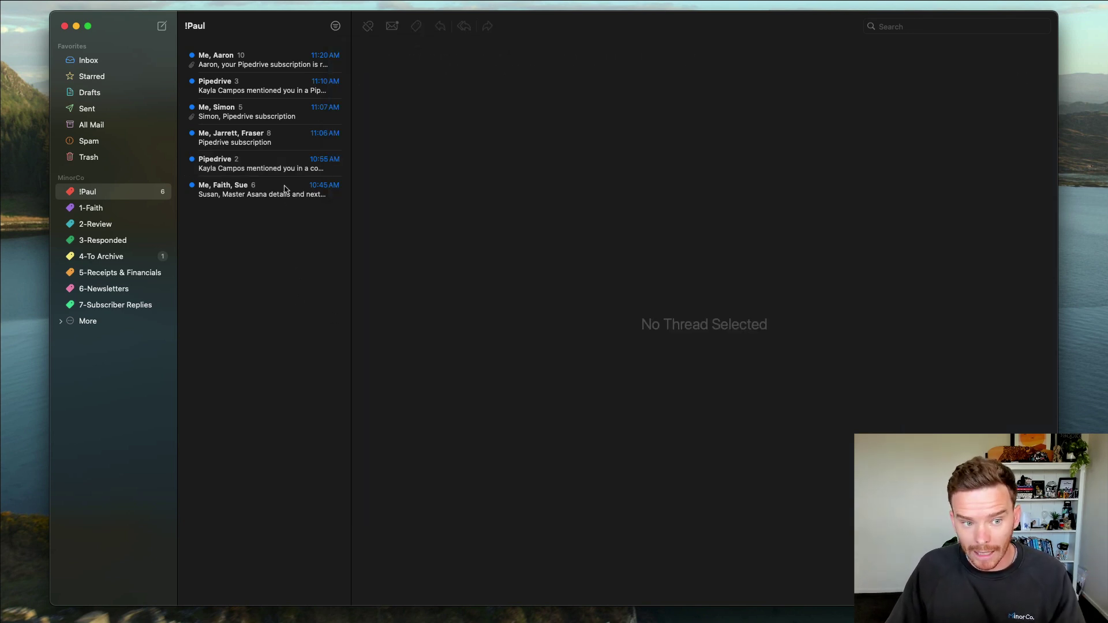
pyautogui.click(290, 169)
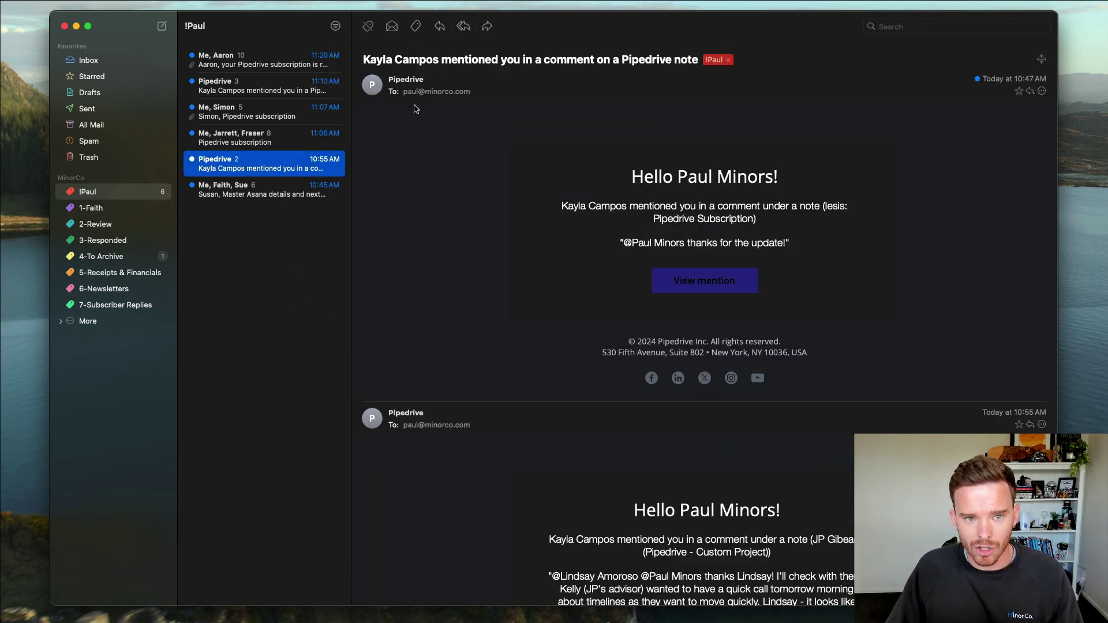